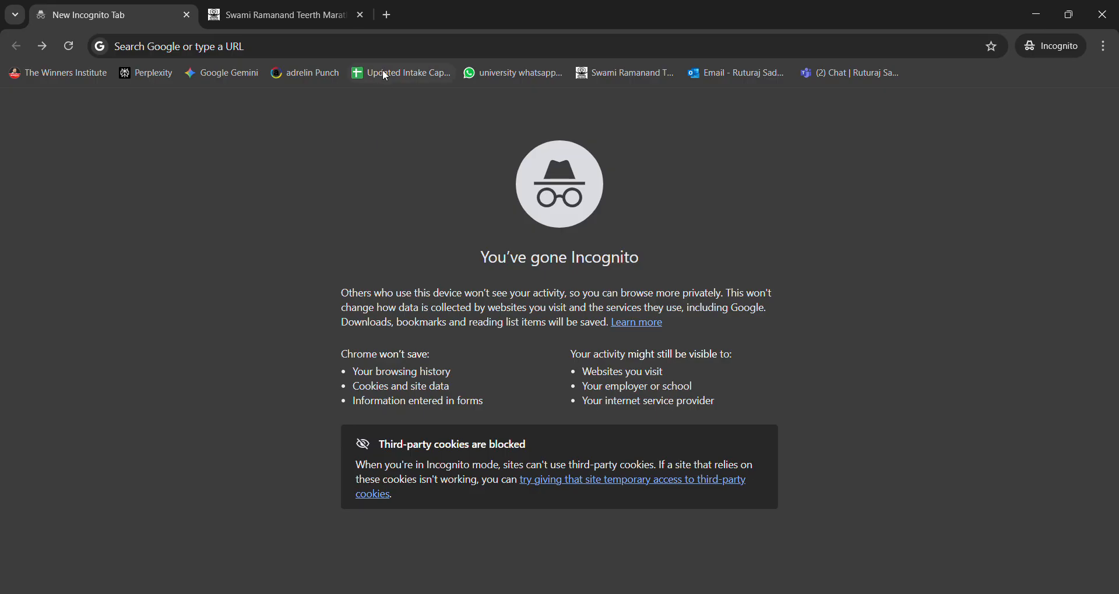
# Step: Open the university exam portal at srtmunexam.in in the empty incognito tab
pyautogui.click(377, 52)
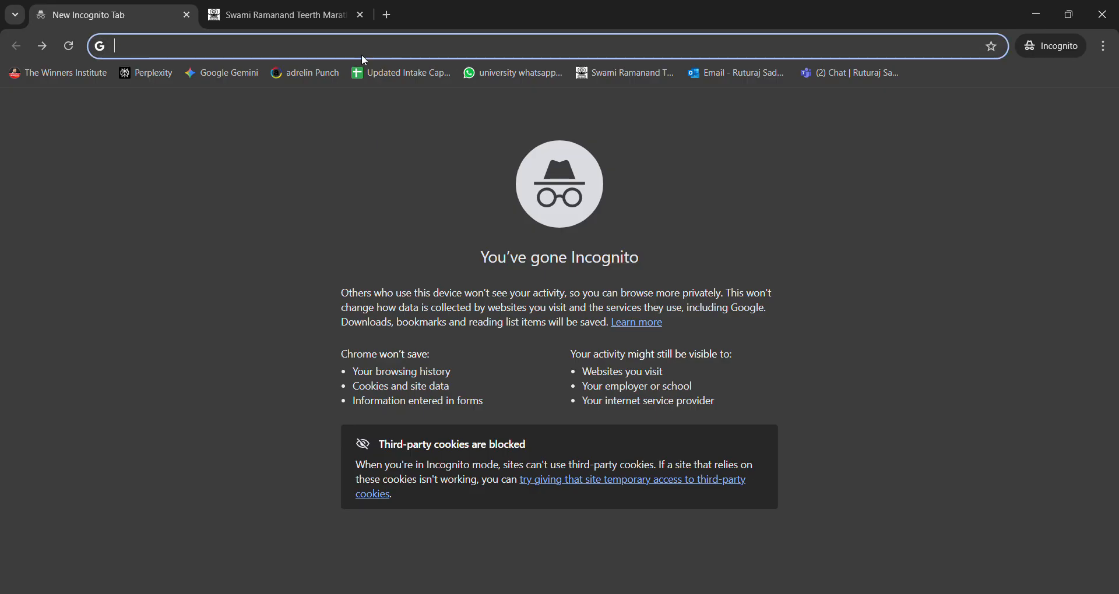
pyautogui.click(1089, 448)
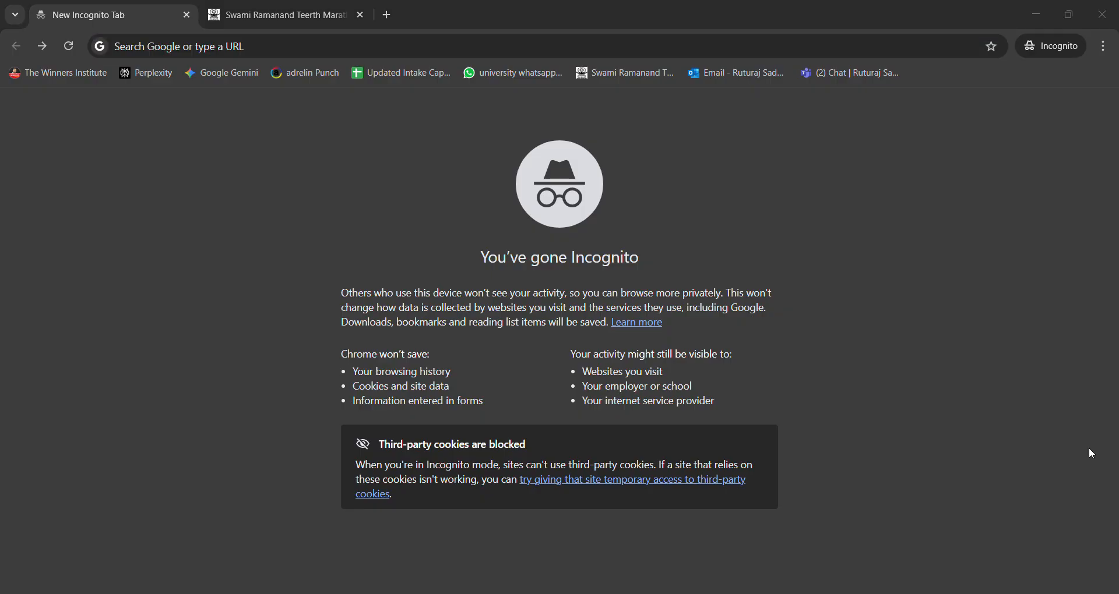
pyautogui.click(511, 52)
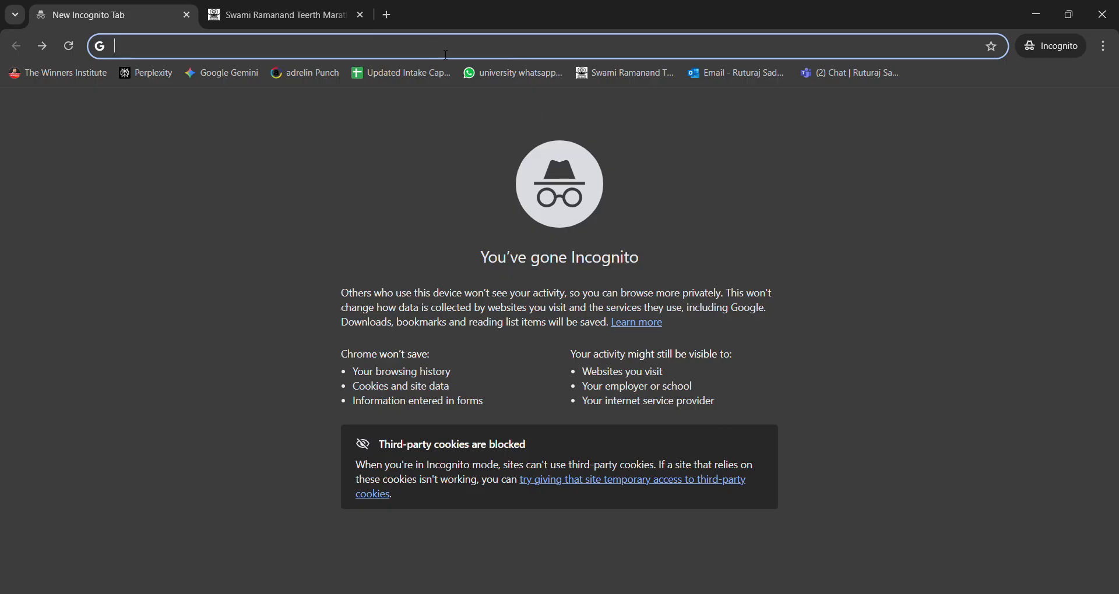
pyautogui.write('srtmun')
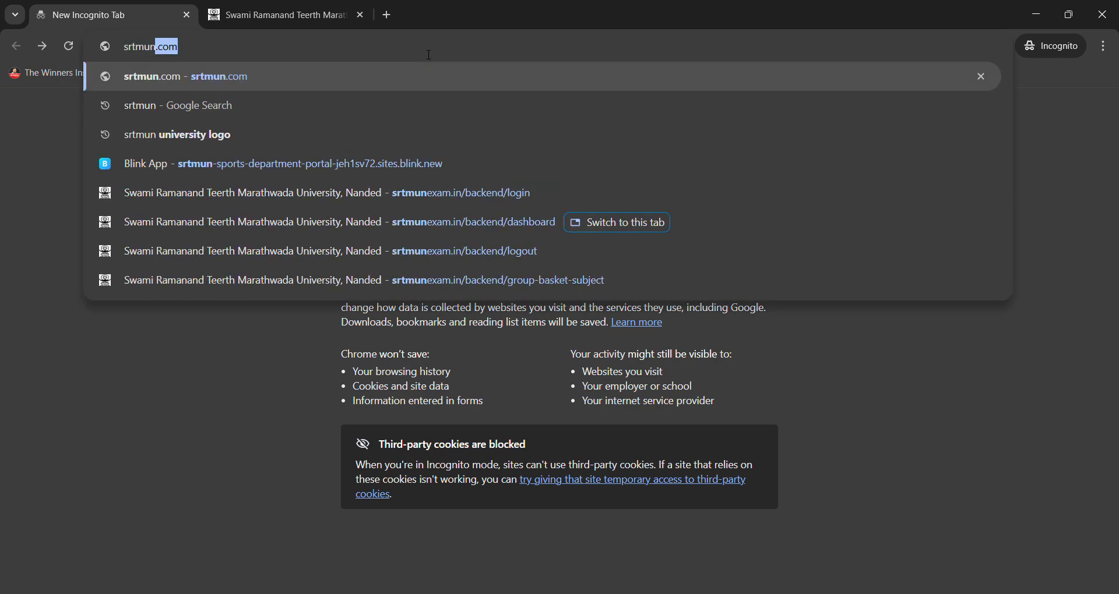
pyautogui.write('exa')
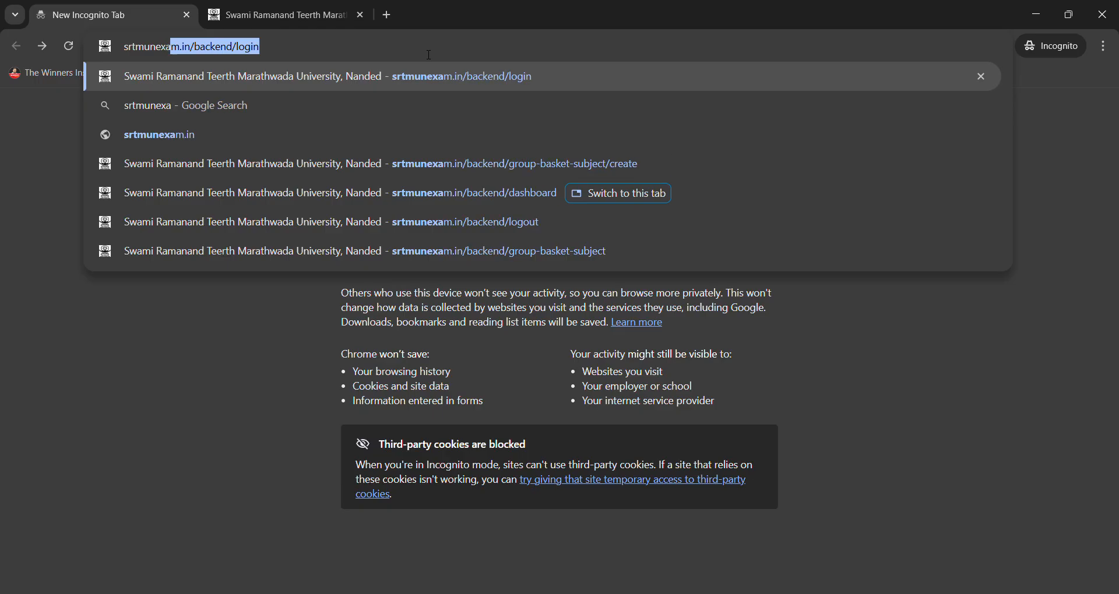
pyautogui.write('m.in')
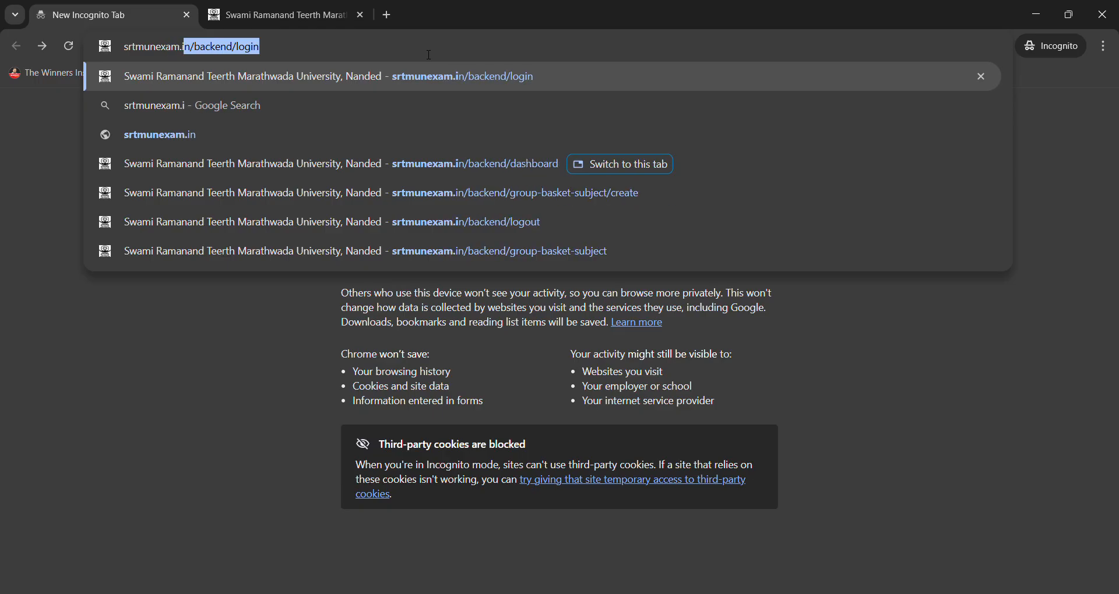
pyautogui.press('BackSpace')
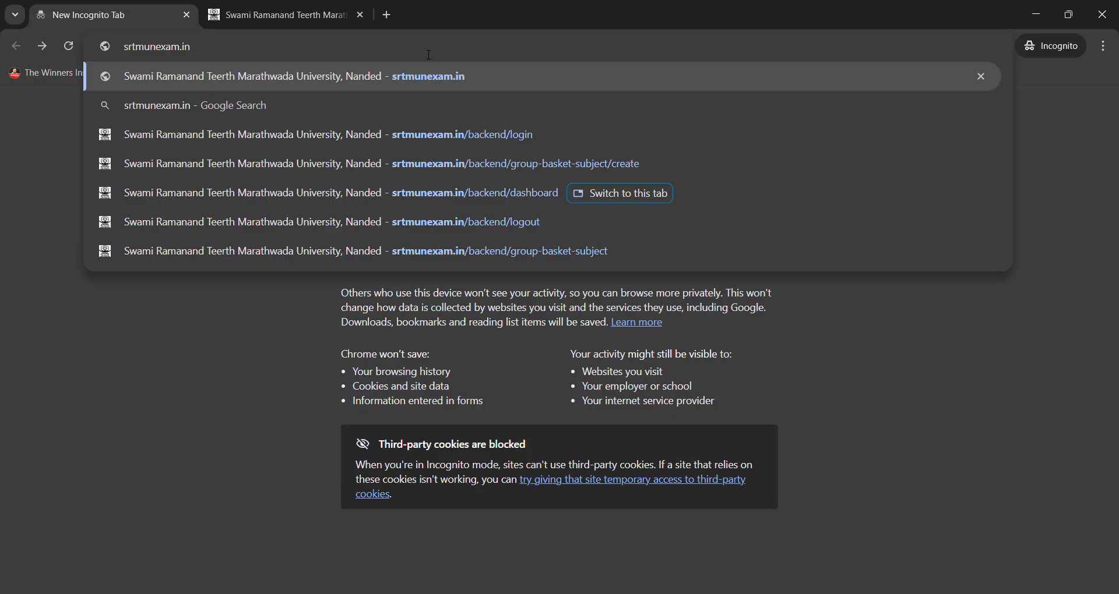
pyautogui.press('Return')
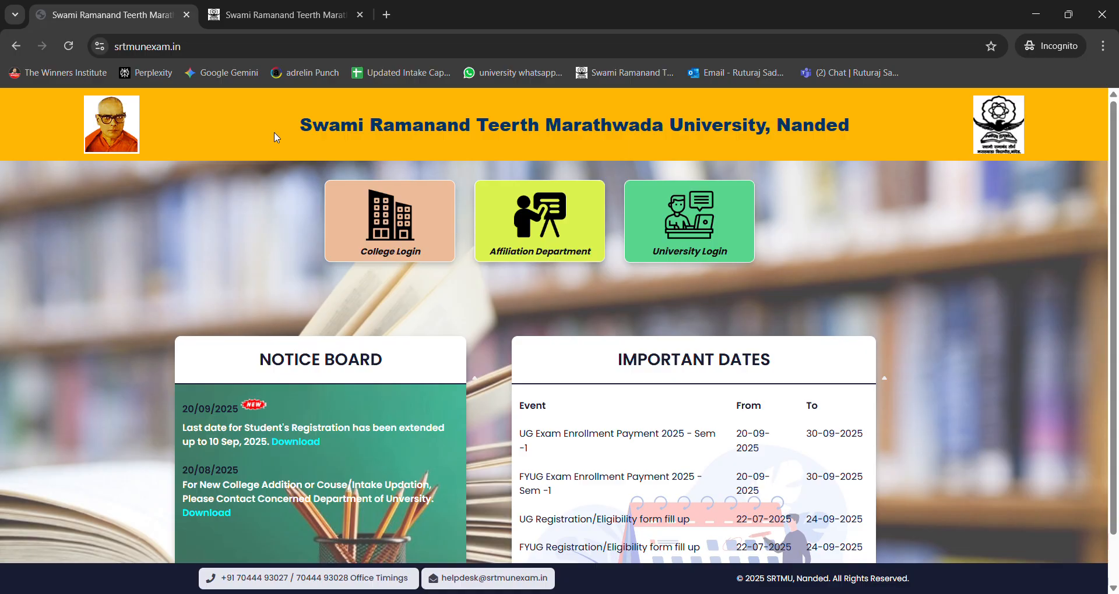
# Step: Open the College Login page from the portal's home page
pyautogui.moveTo(285, 129); pyautogui.dragTo(858, 167)
pyautogui.click(855, 170)
pyautogui.scroll(-1, 814, 245)
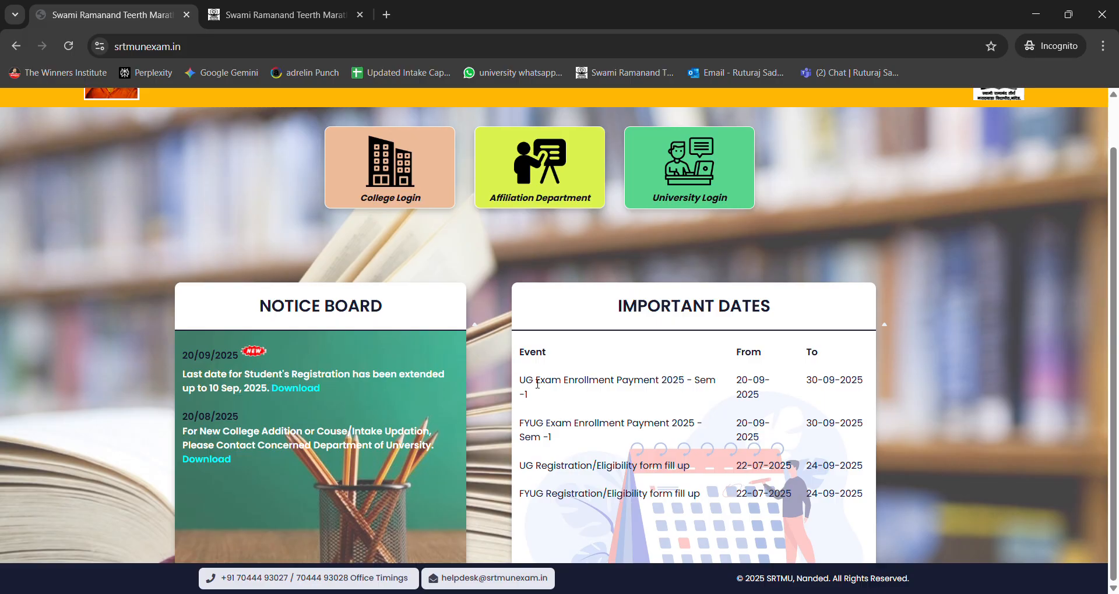
pyautogui.moveTo(526, 382); pyautogui.dragTo(621, 430)
pyautogui.click(632, 436)
pyautogui.scroll(1, 525, 338)
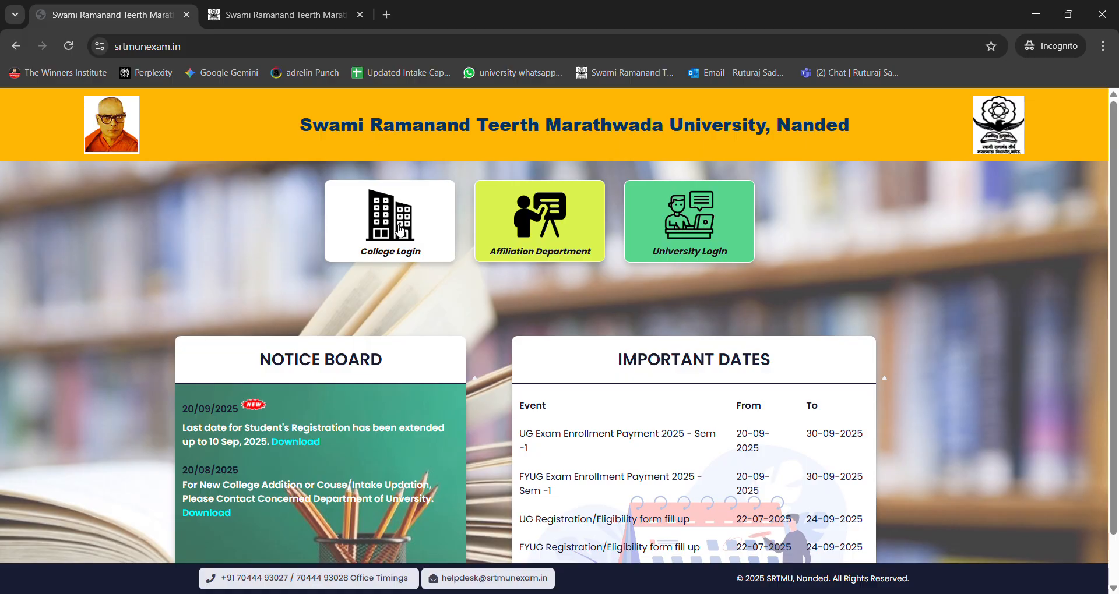
pyautogui.click(400, 244)
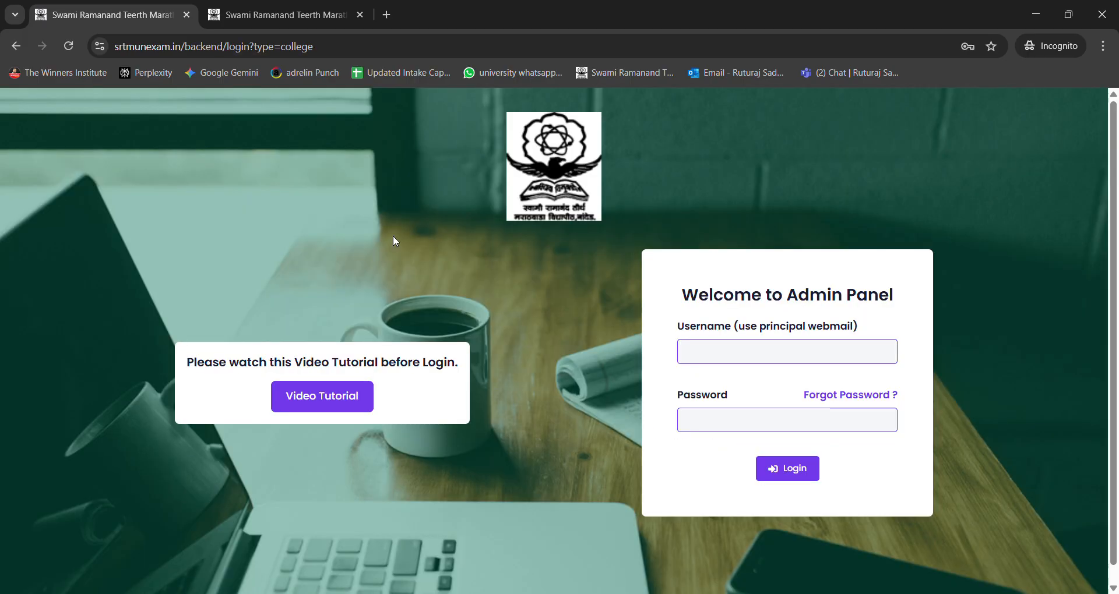
# Step: Switch to the already logged-in portal dashboard and open Subject Allocation for Examination (Pre)
pyautogui.scroll(-1, 403, 235)
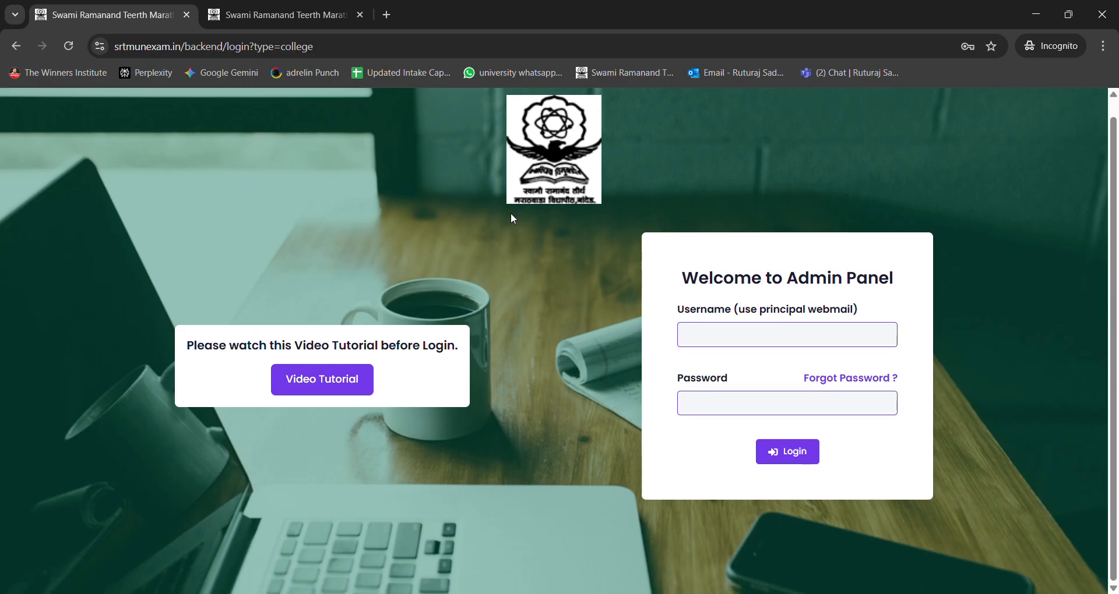
pyautogui.moveTo(666, 317); pyautogui.dragTo(866, 319)
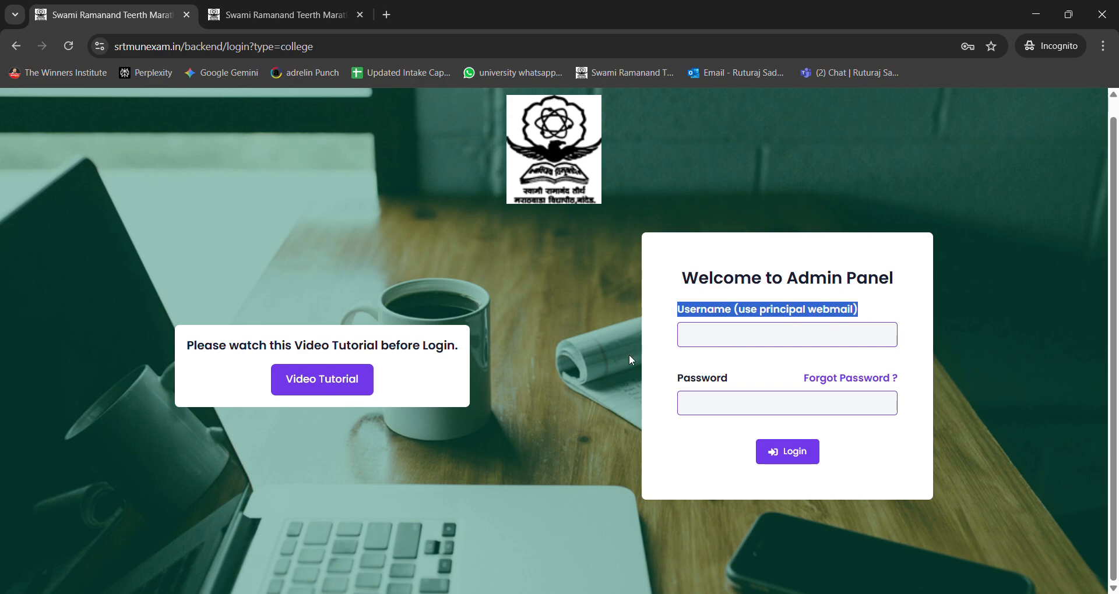
pyautogui.click(553, 341)
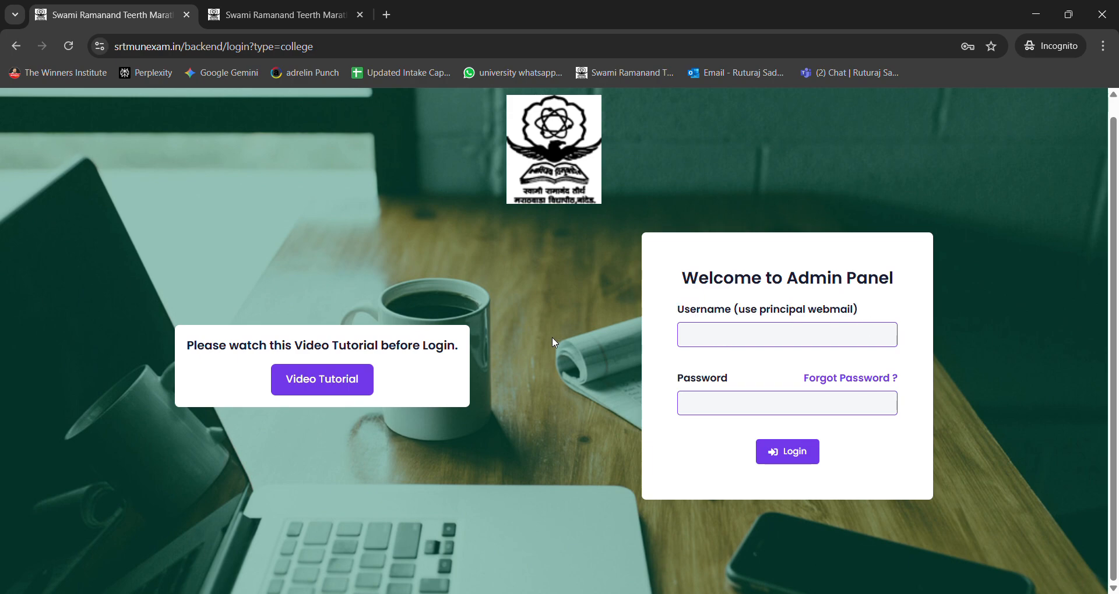
pyautogui.click(281, 3)
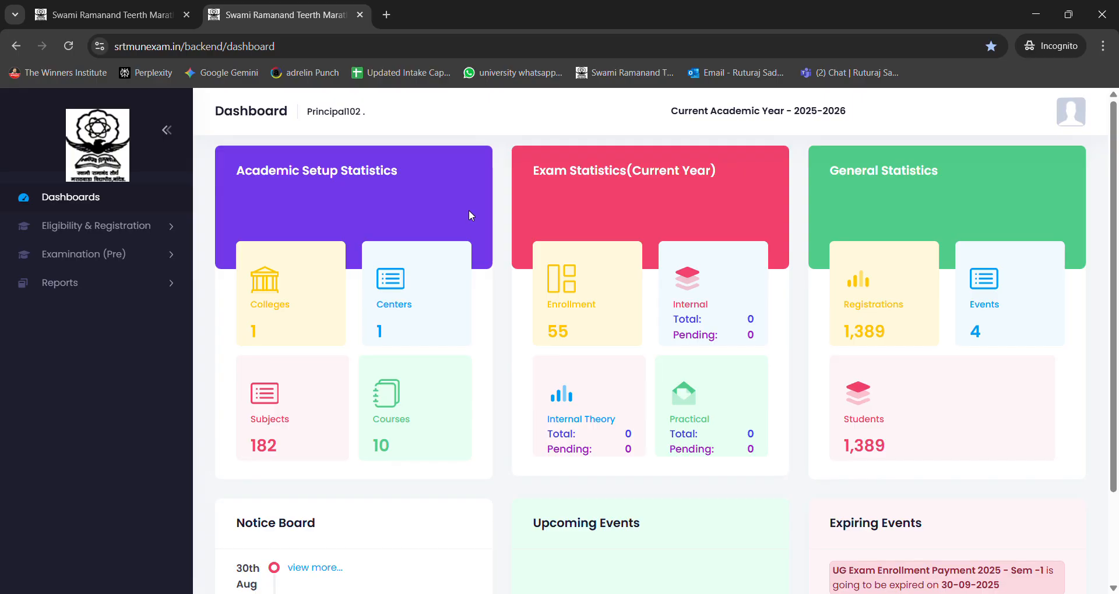
pyautogui.click(116, 261)
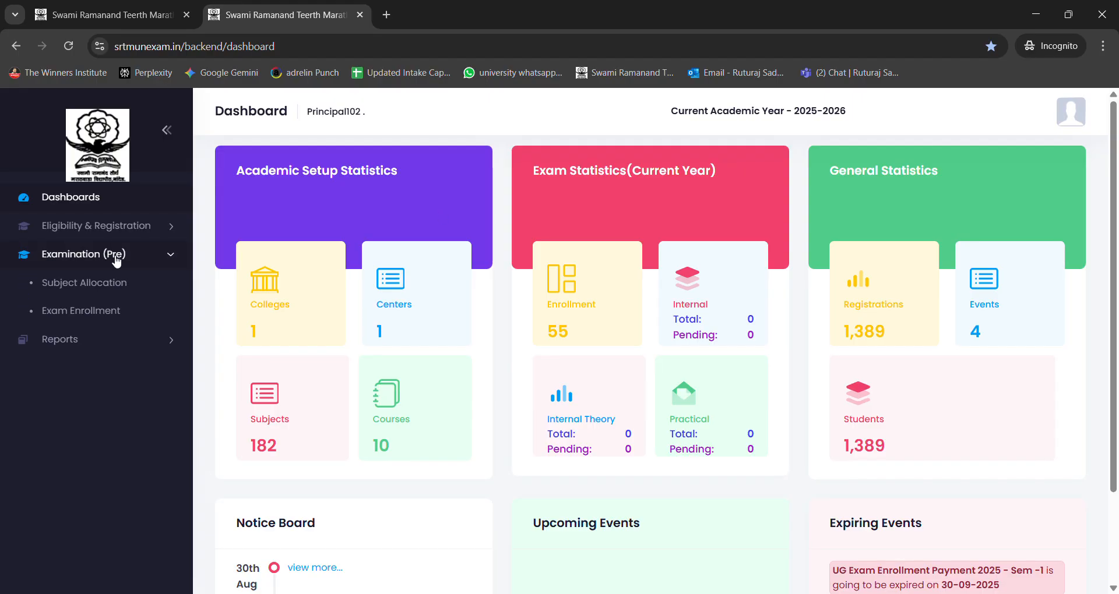
pyautogui.click(89, 287)
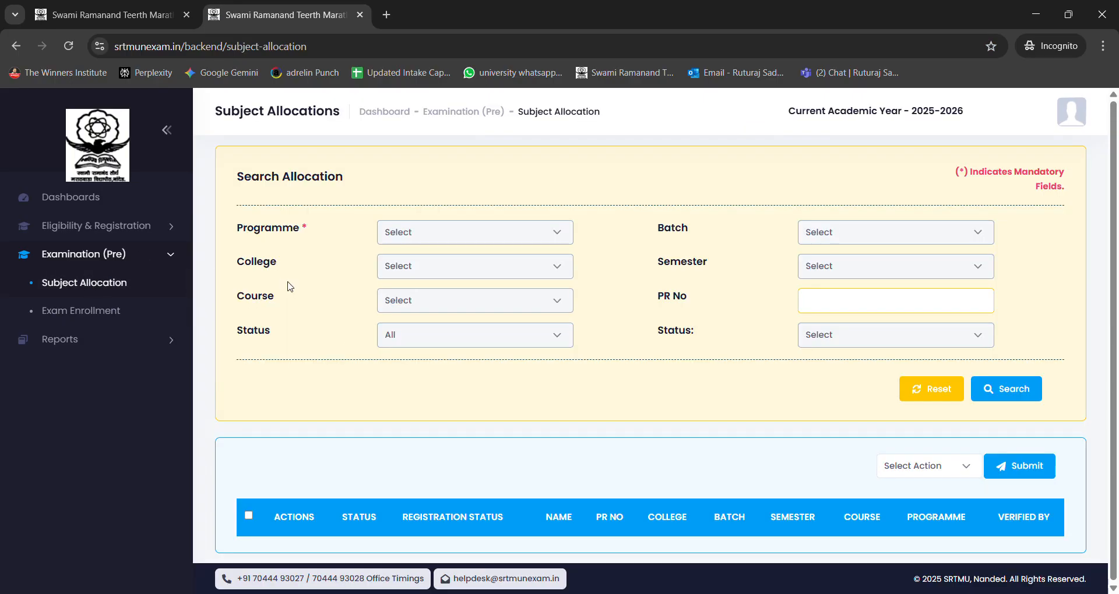
# Step: Search the subject allocations for the FYUG programme
pyautogui.moveTo(239, 228); pyautogui.dragTo(314, 233)
pyautogui.click(305, 231)
pyautogui.doubleClick(304, 230)
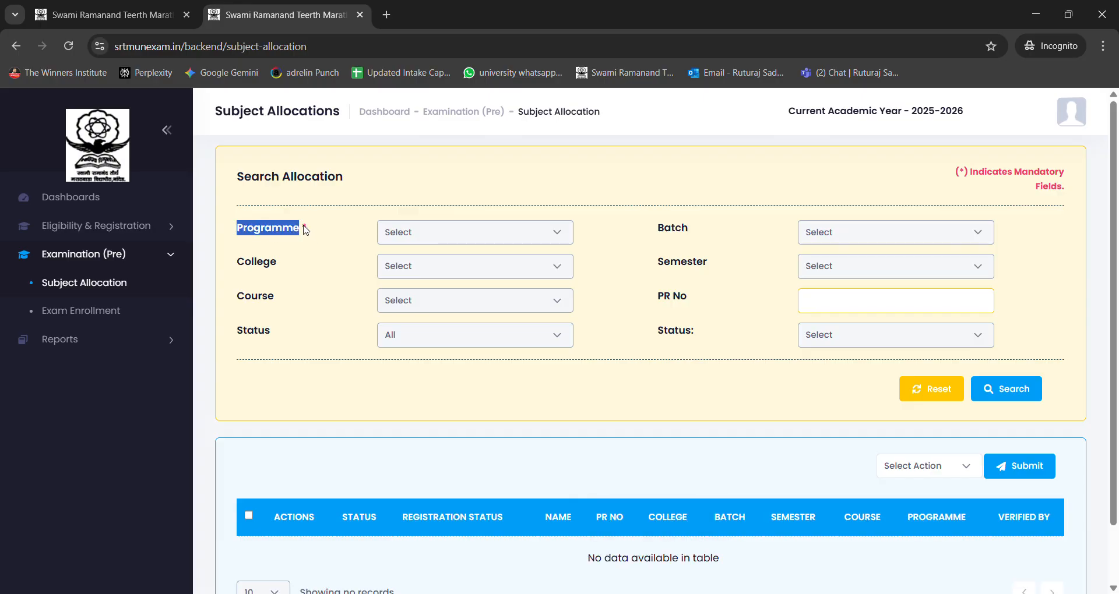
pyautogui.click(304, 230)
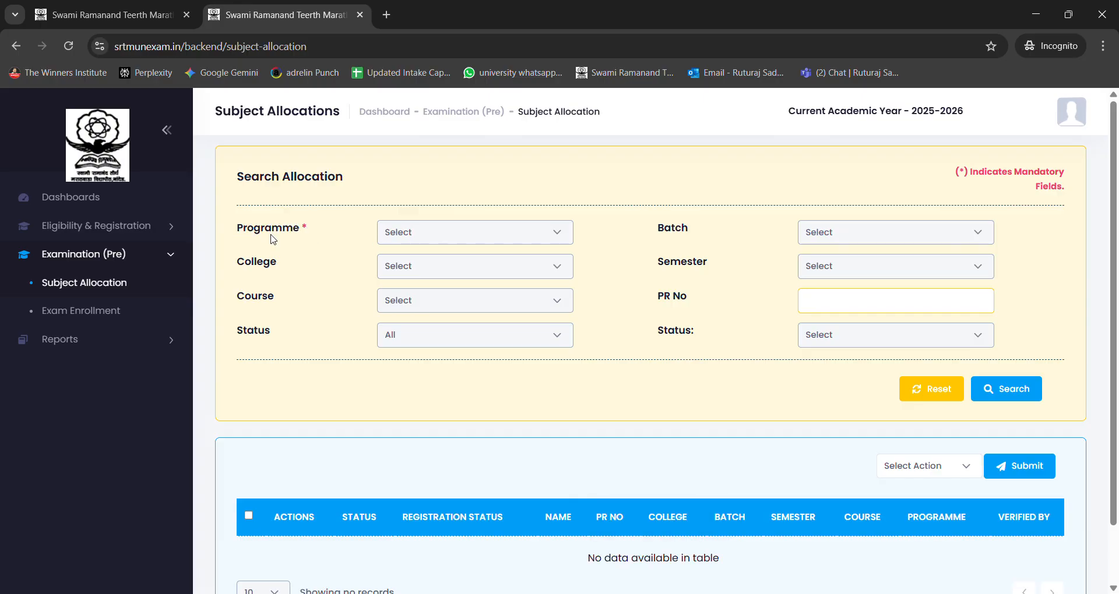
pyautogui.doubleClick(245, 226)
pyautogui.click(326, 234)
pyautogui.click(421, 236)
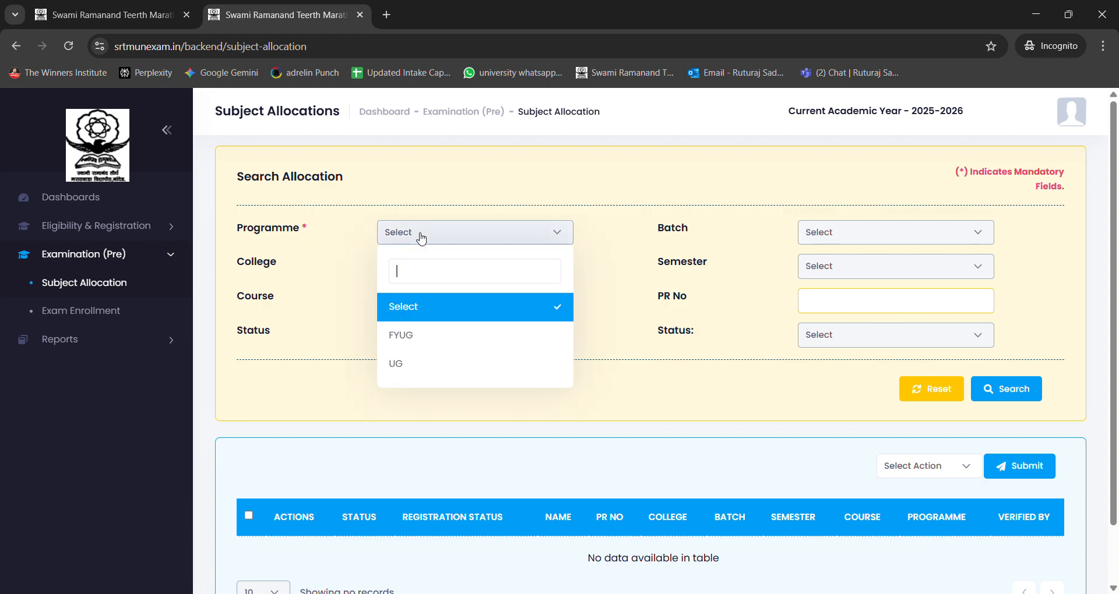
pyautogui.scroll(-2, 380, 188)
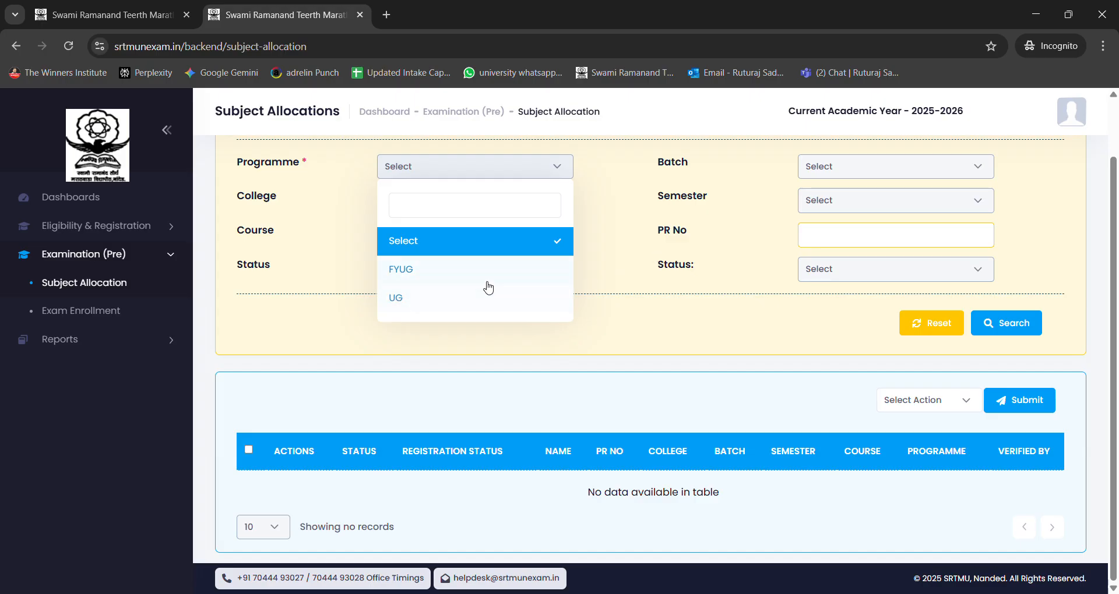
pyautogui.click(415, 271)
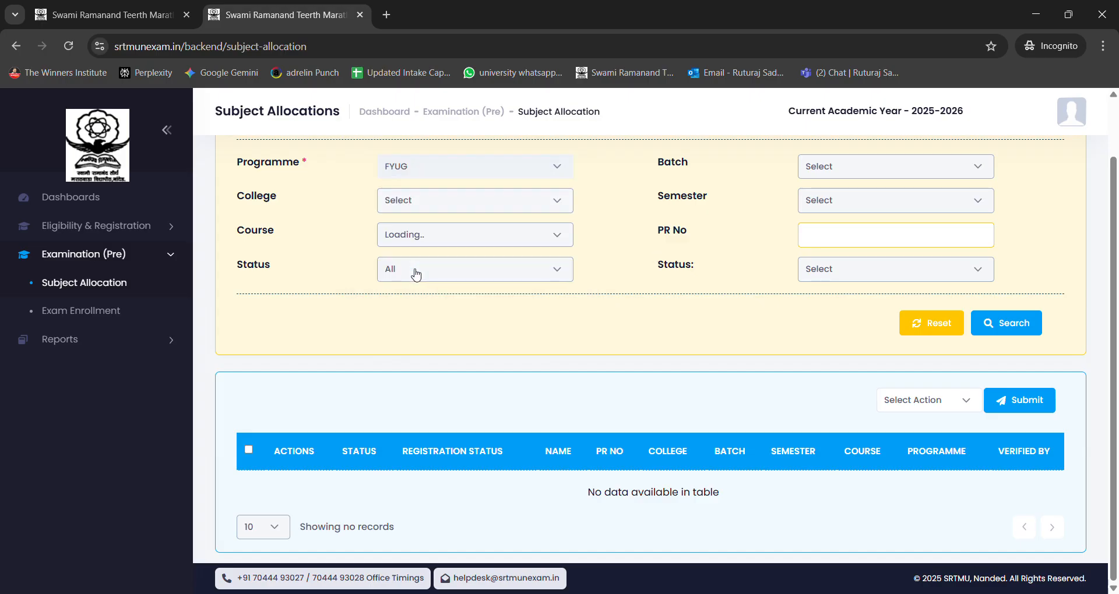
pyautogui.scroll(1, 703, 258)
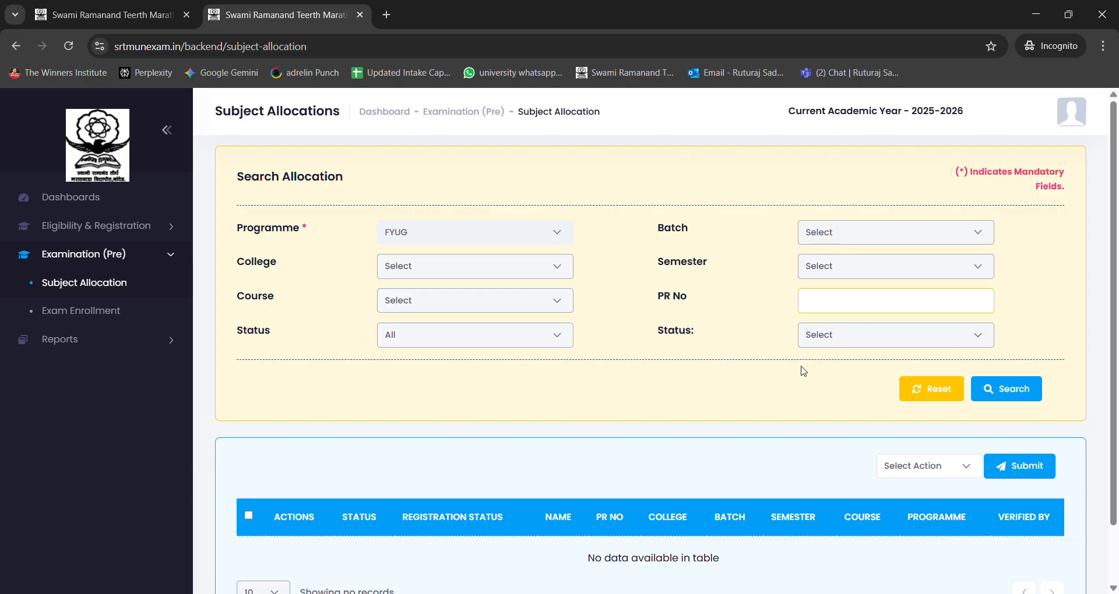
pyautogui.scroll(-1, 799, 369)
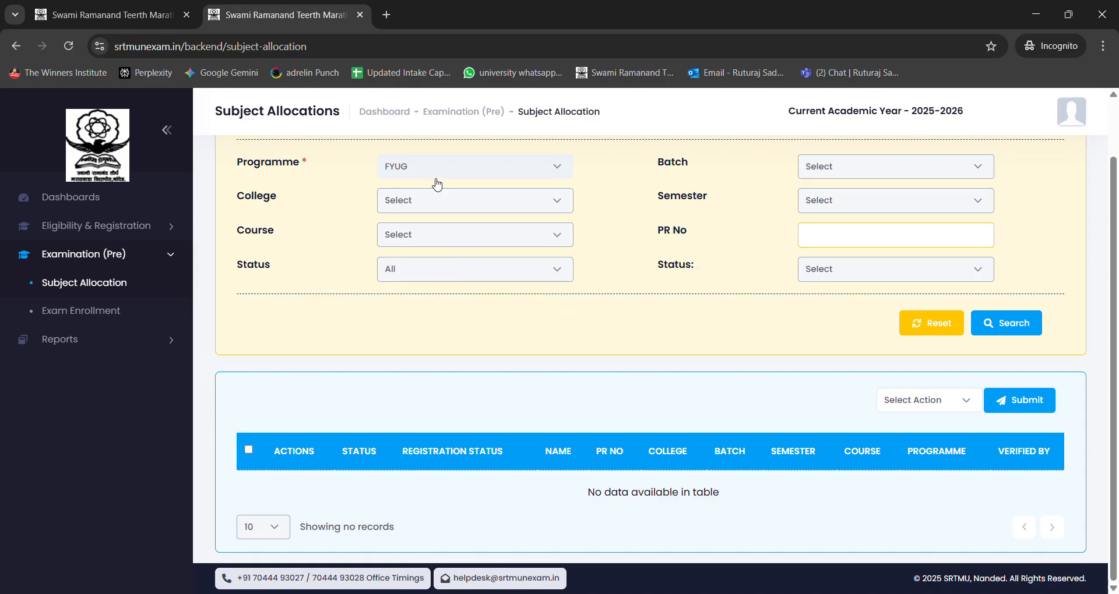
pyautogui.click(1032, 327)
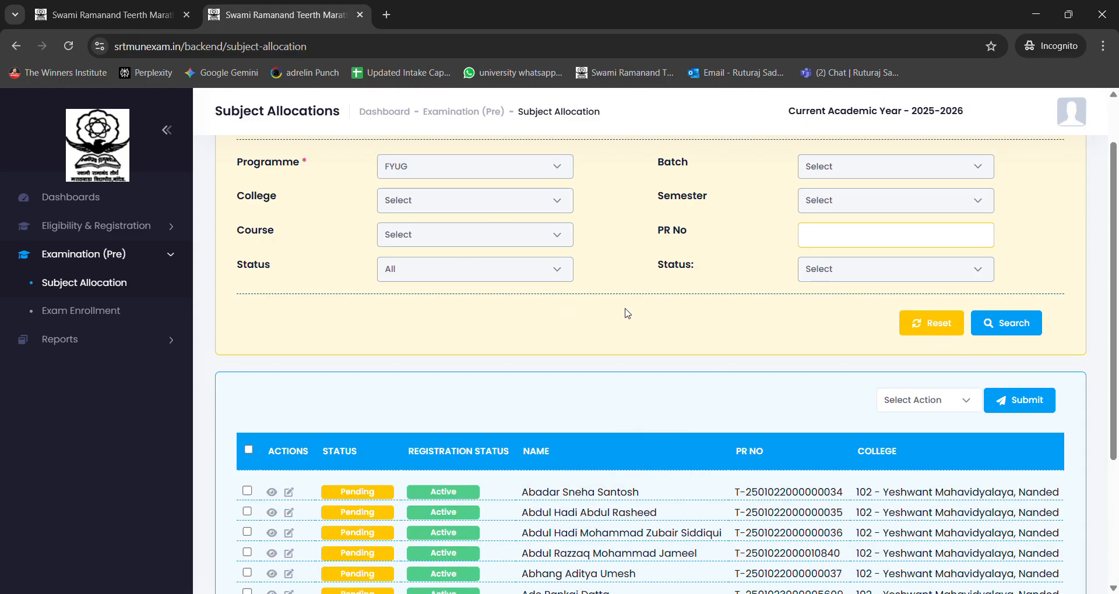
# Step: Set the allocation list to show 300 records per page
pyautogui.scroll(-3, 619, 310)
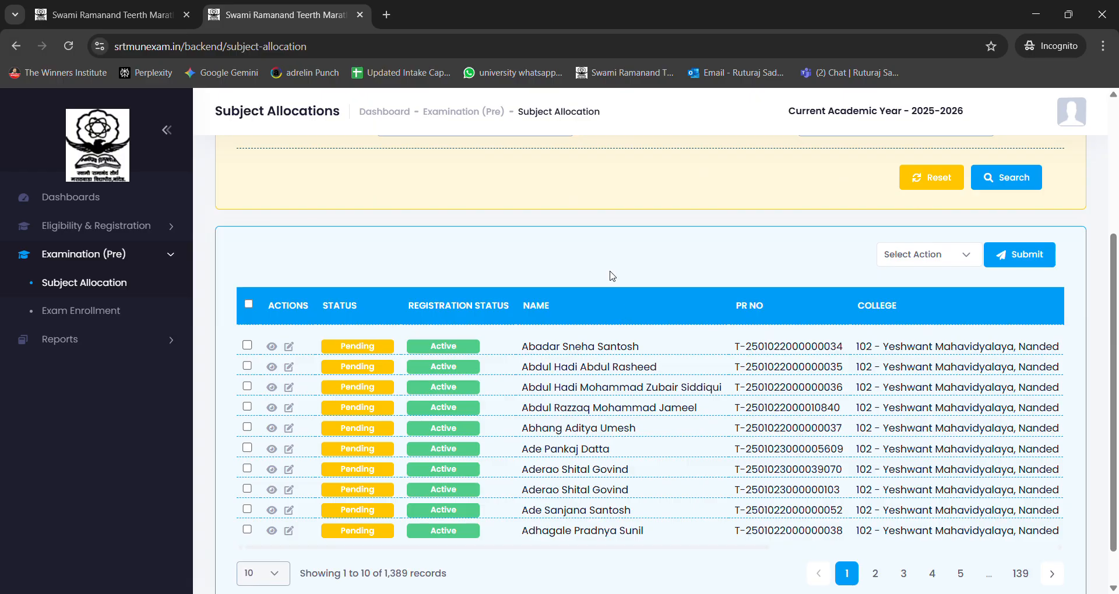
pyautogui.scroll(-1, 579, 242)
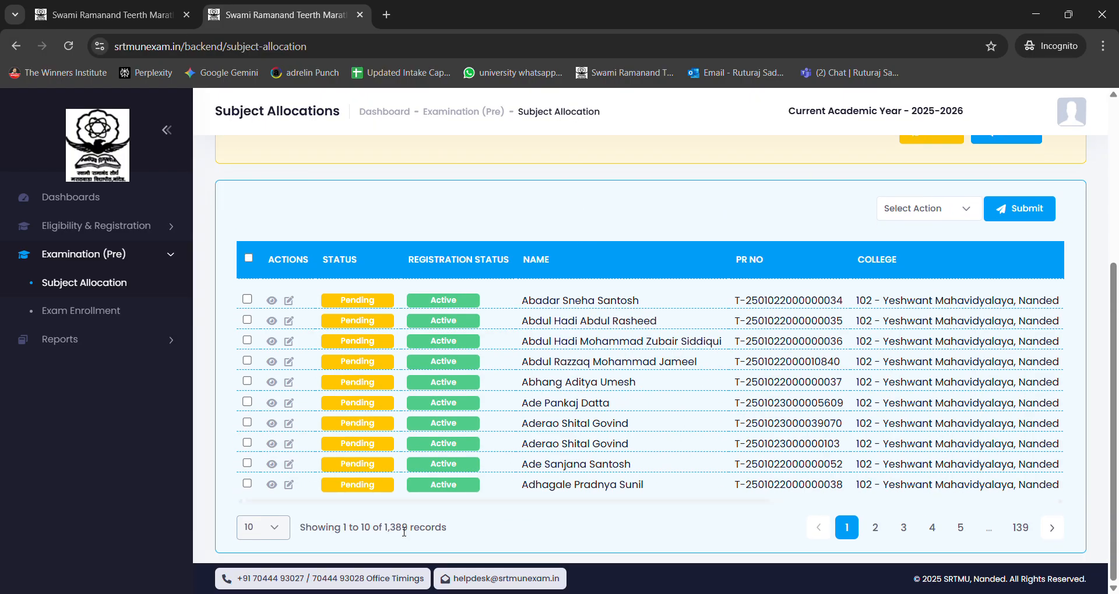
pyautogui.moveTo(379, 527); pyautogui.dragTo(457, 532)
pyautogui.click(458, 532)
pyautogui.click(256, 530)
pyautogui.click(256, 507)
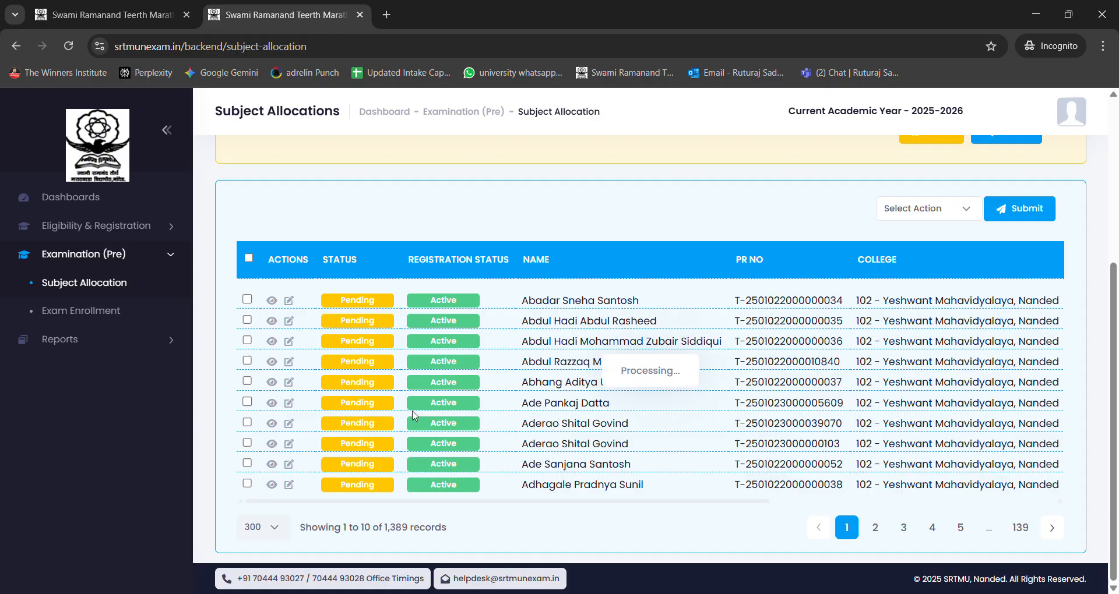
# Step: Examine the students' allocation statuses and the actions available in the allocation list
pyautogui.scroll(-10, 594, 256)
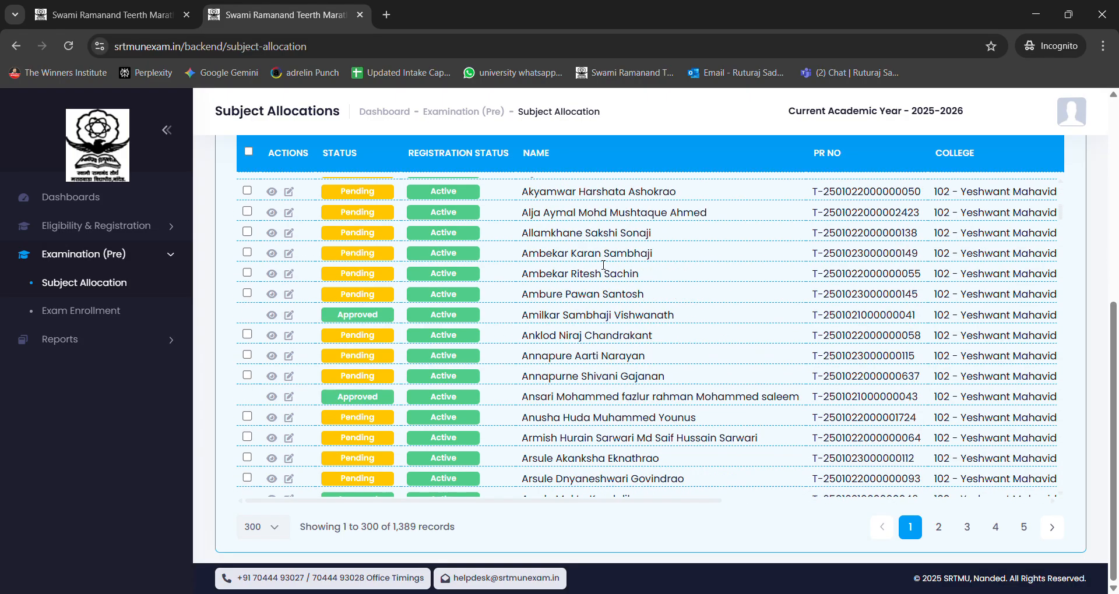
pyautogui.scroll(7, 596, 278)
pyautogui.scroll(2, 596, 278)
pyautogui.scroll(-10, 594, 285)
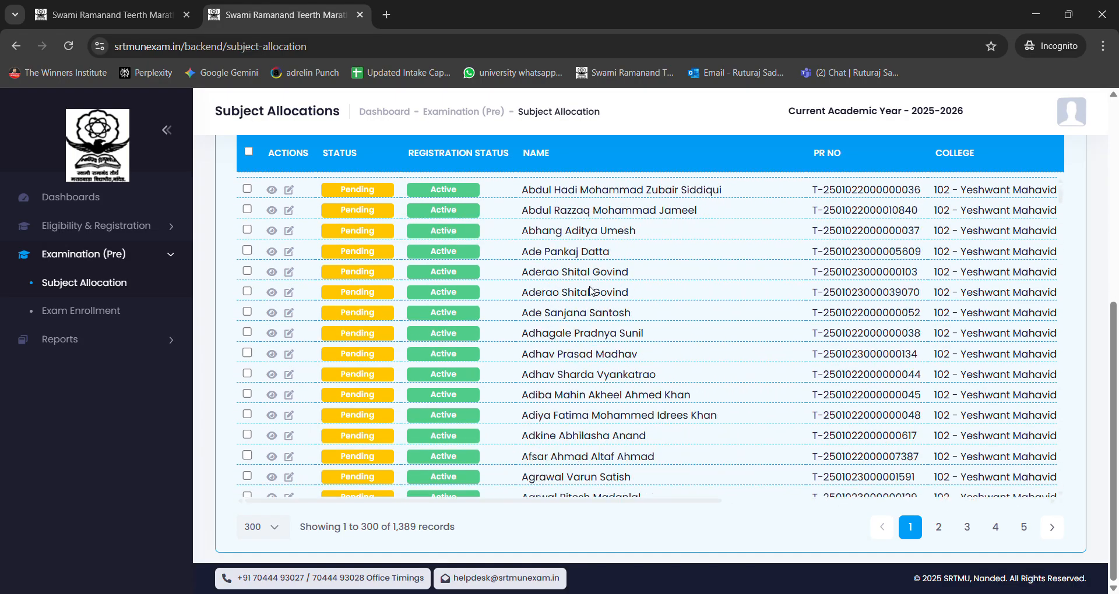
pyautogui.scroll(-10, 594, 292)
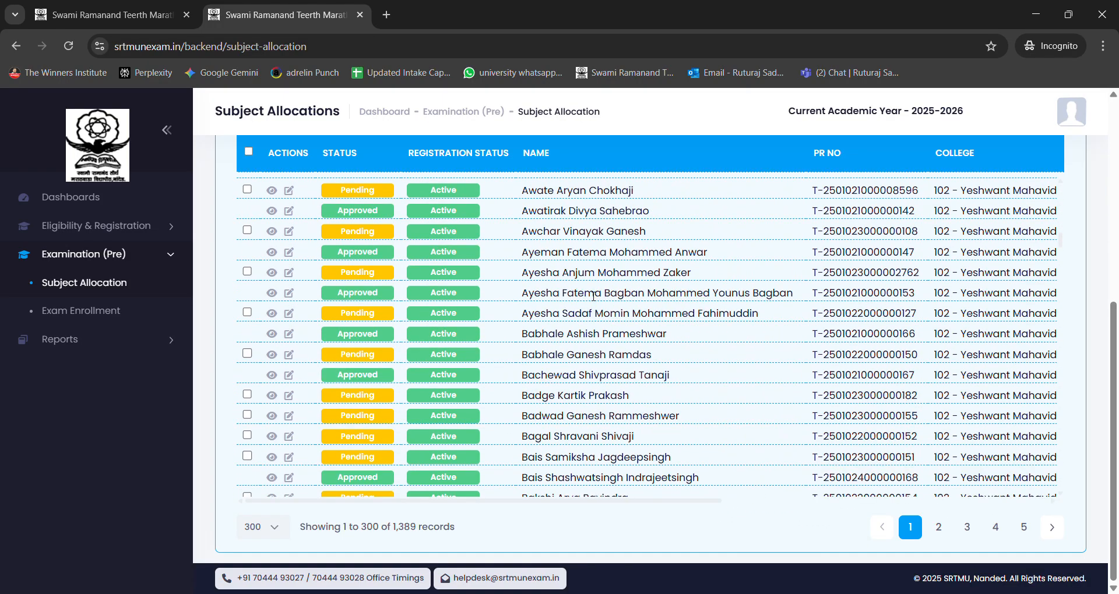
pyautogui.scroll(7, 590, 305)
pyautogui.scroll(10, 589, 305)
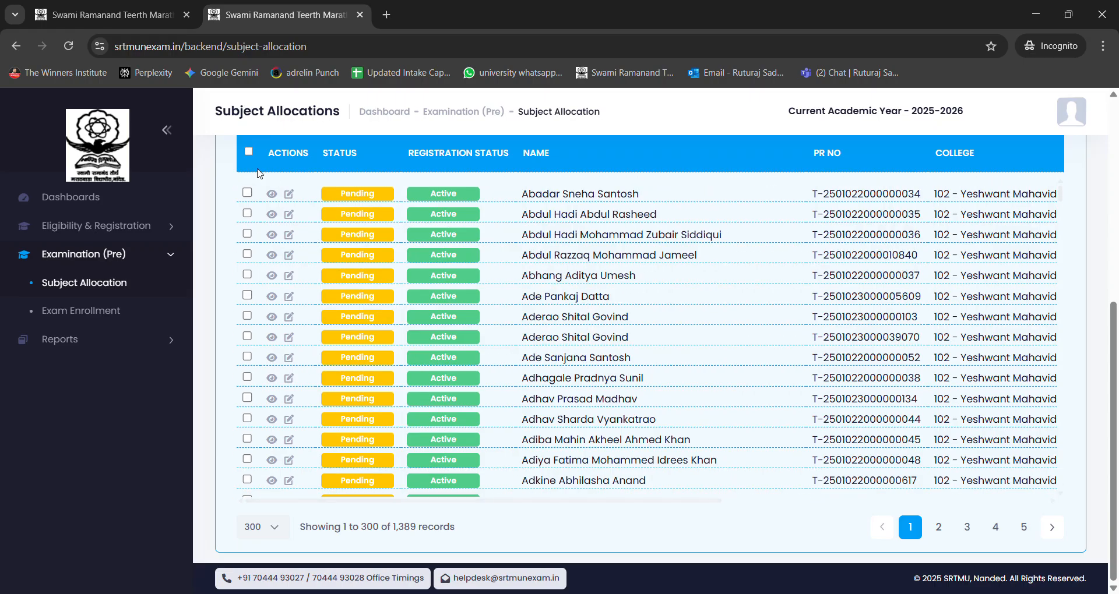
pyautogui.moveTo(257, 153); pyautogui.dragTo(311, 161)
pyautogui.moveTo(266, 154); pyautogui.dragTo(313, 157)
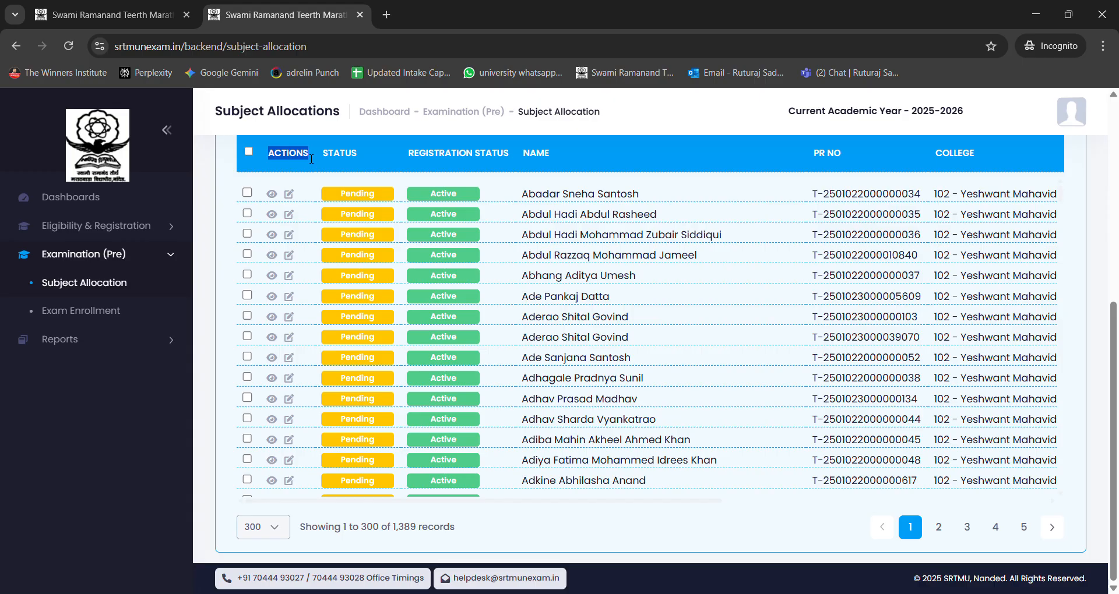
# Step: Open the first listed student's subject allocation for editing and review its allocated subjects and papers
pyautogui.click(293, 199)
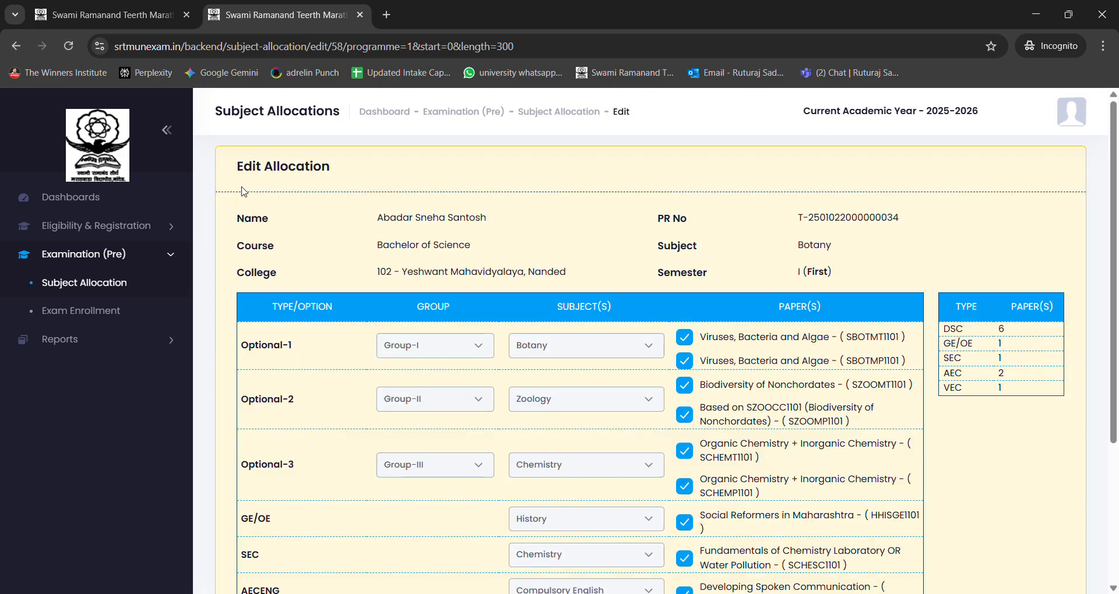
pyautogui.moveTo(234, 174); pyautogui.dragTo(343, 182)
pyautogui.click(351, 187)
pyautogui.scroll(-1, 708, 274)
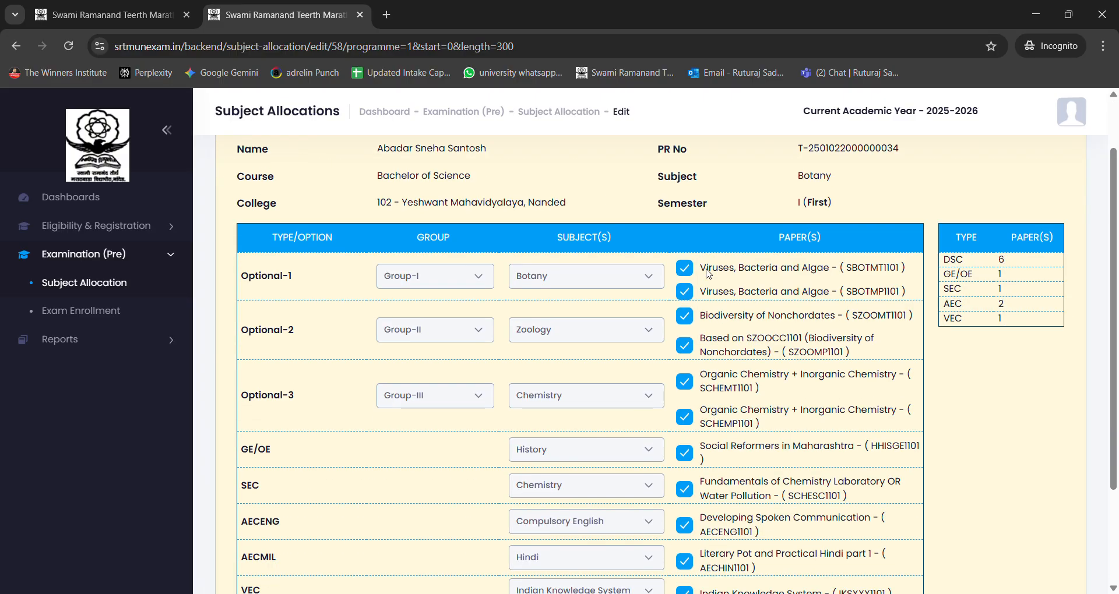
# Step: Review the student's allocated subjects and papers in the edit form and return to the allocation list without updating
pyautogui.scroll(-2, 647, 277)
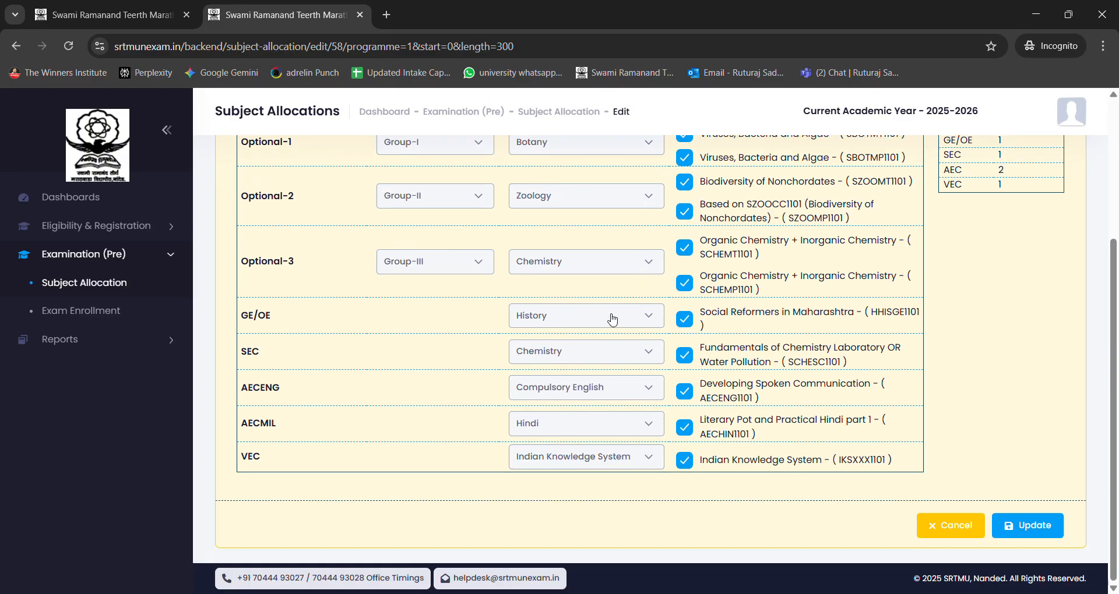
pyautogui.scroll(3, 594, 330)
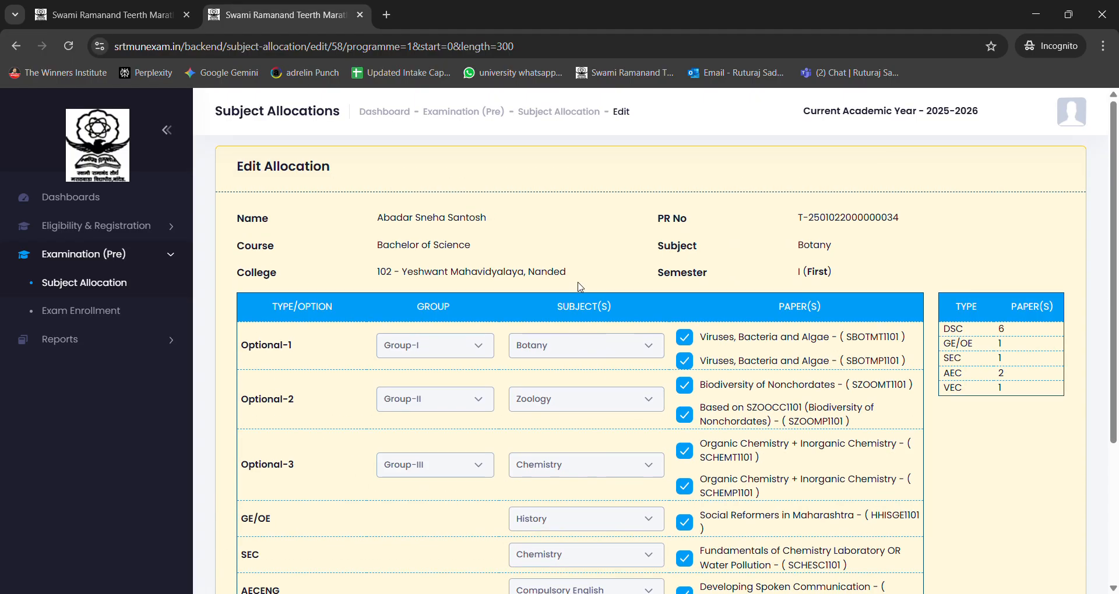
pyautogui.scroll(-3, 580, 286)
pyautogui.scroll(3, 689, 349)
pyautogui.scroll(-3, 785, 388)
pyautogui.scroll(3, 782, 393)
pyautogui.click(16, 46)
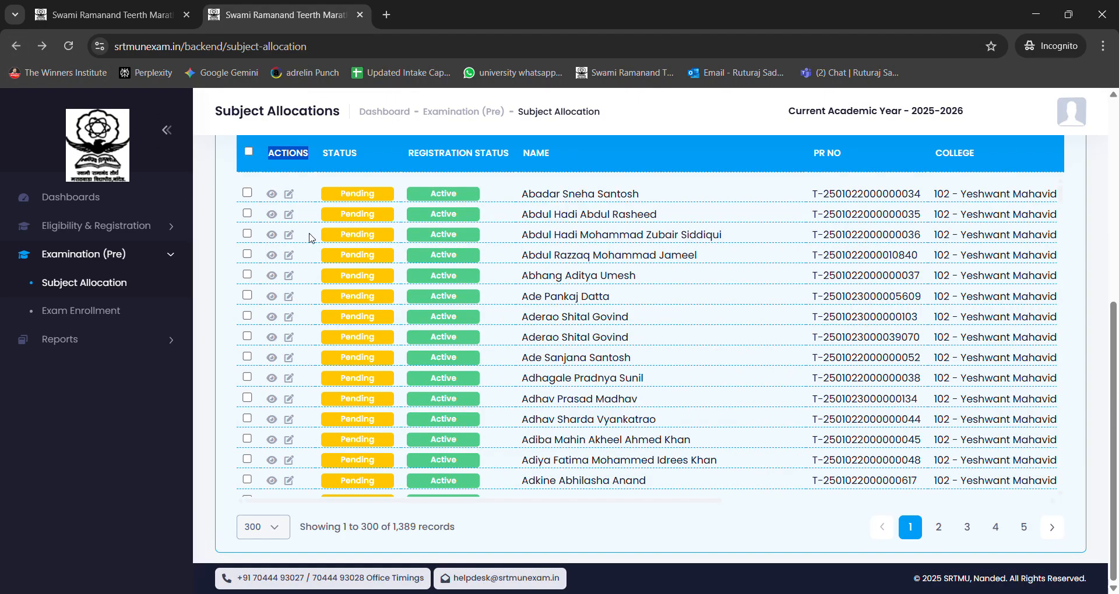
# Step: View the first listed student's allocation details with subjects, papers and college verified status, and close them
pyautogui.click(272, 195)
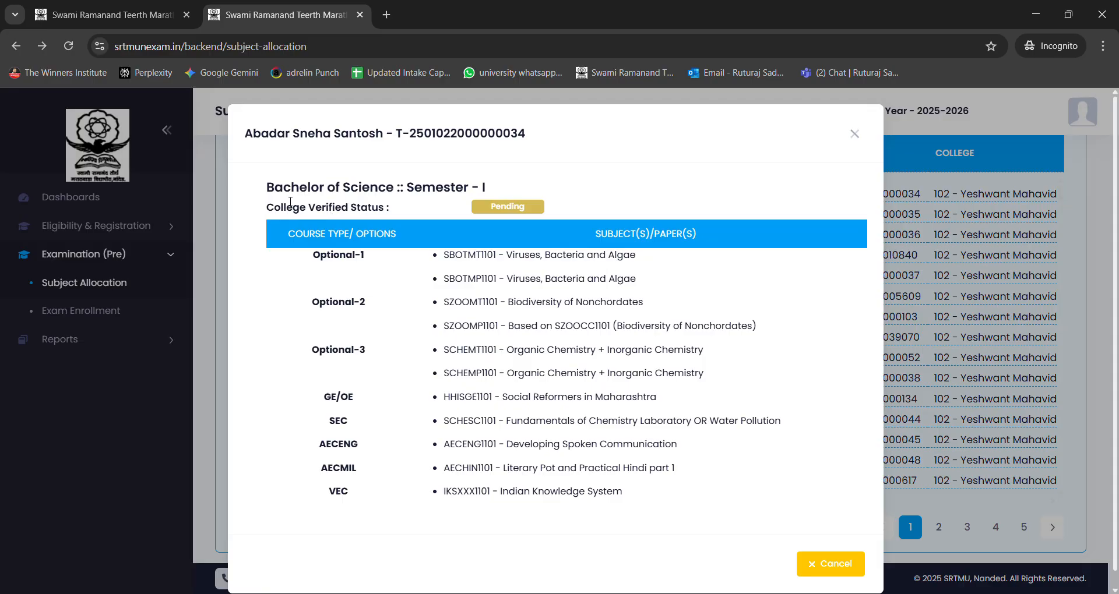
pyautogui.moveTo(272, 191); pyautogui.dragTo(606, 515)
pyautogui.click(647, 459)
pyautogui.click(851, 132)
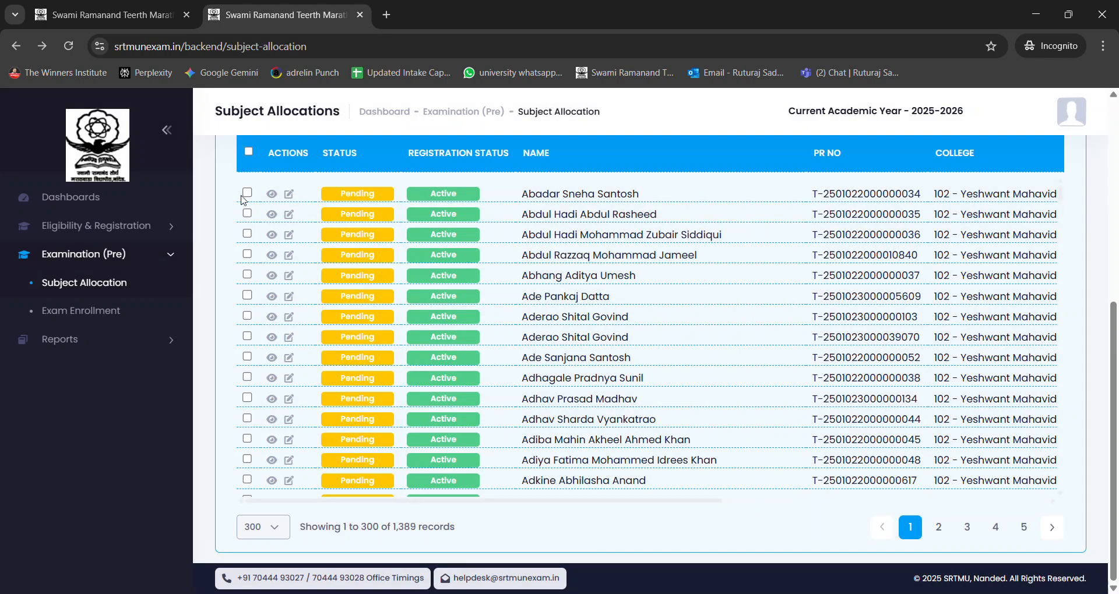
# Step: Mark the first listed student's pending allocation and choose Approve as the action for it
pyautogui.click(247, 195)
pyautogui.click(248, 198)
pyautogui.scroll(3, 412, 161)
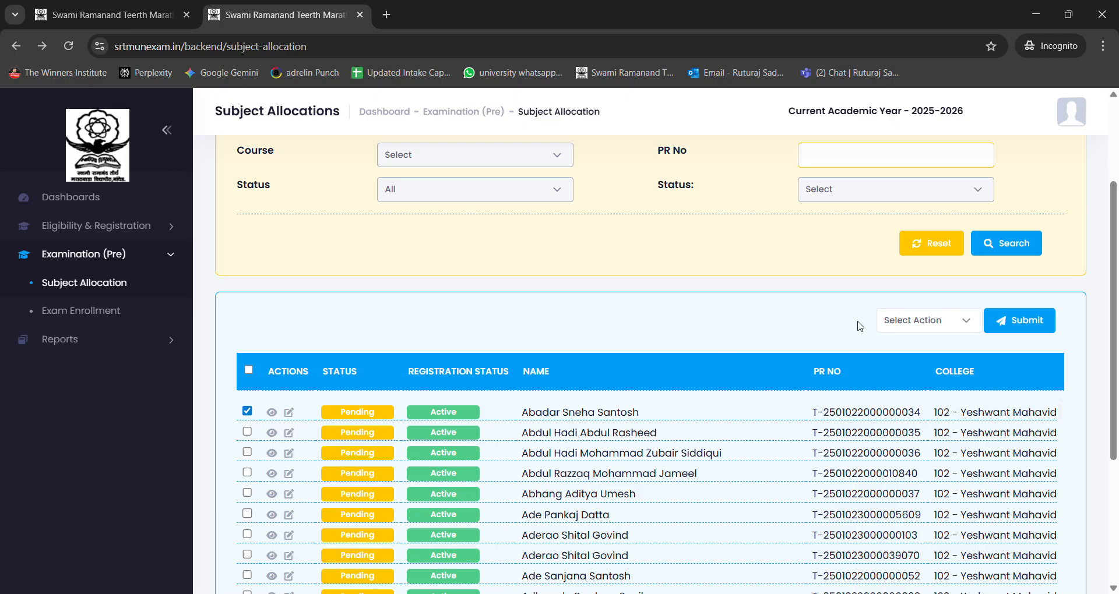
pyautogui.click(913, 328)
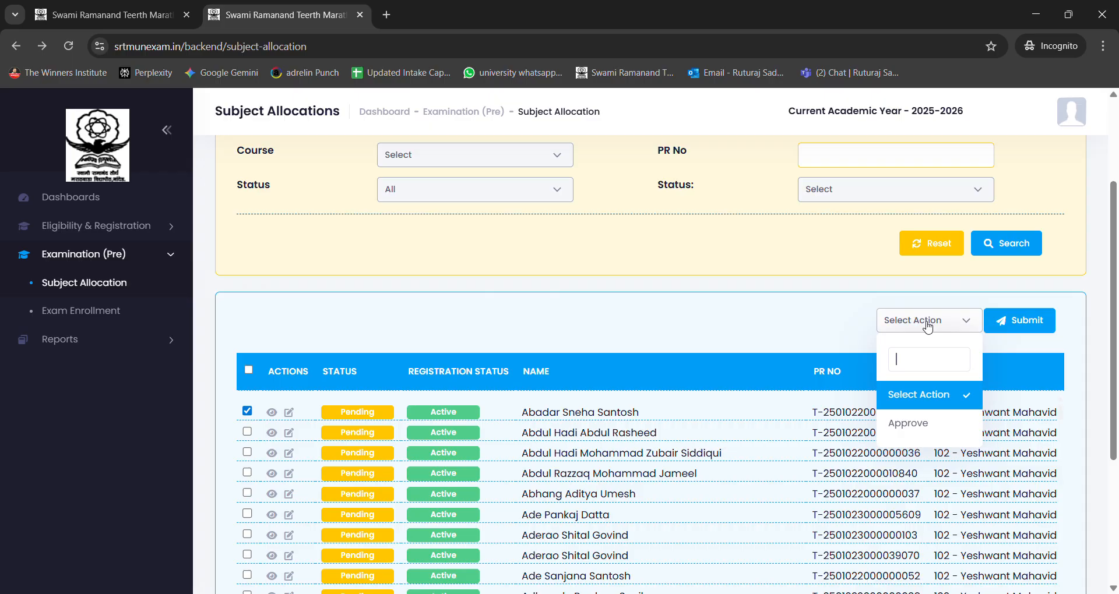
pyautogui.click(930, 421)
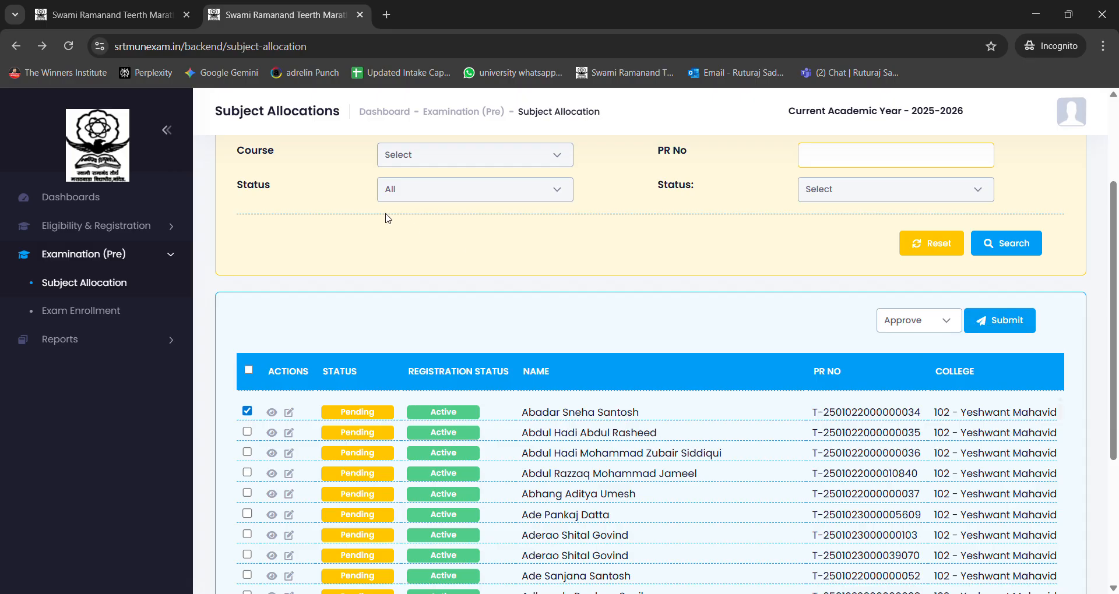
pyautogui.scroll(-1, 506, 262)
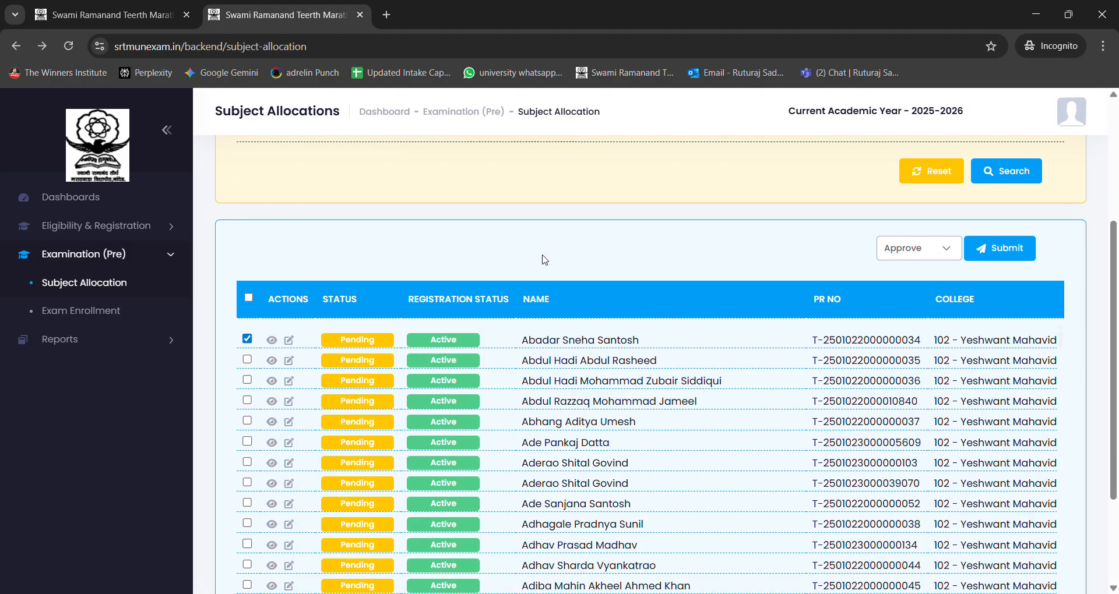
# Step: Open the Exam Enrollment page of the pre-examination section
pyautogui.click(88, 314)
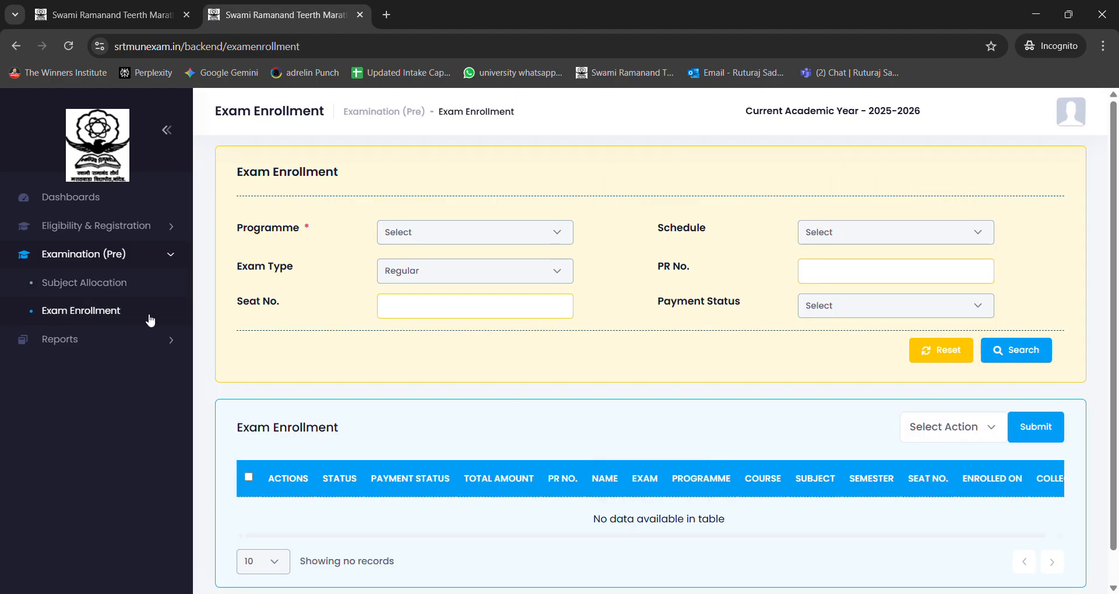
pyautogui.click(84, 284)
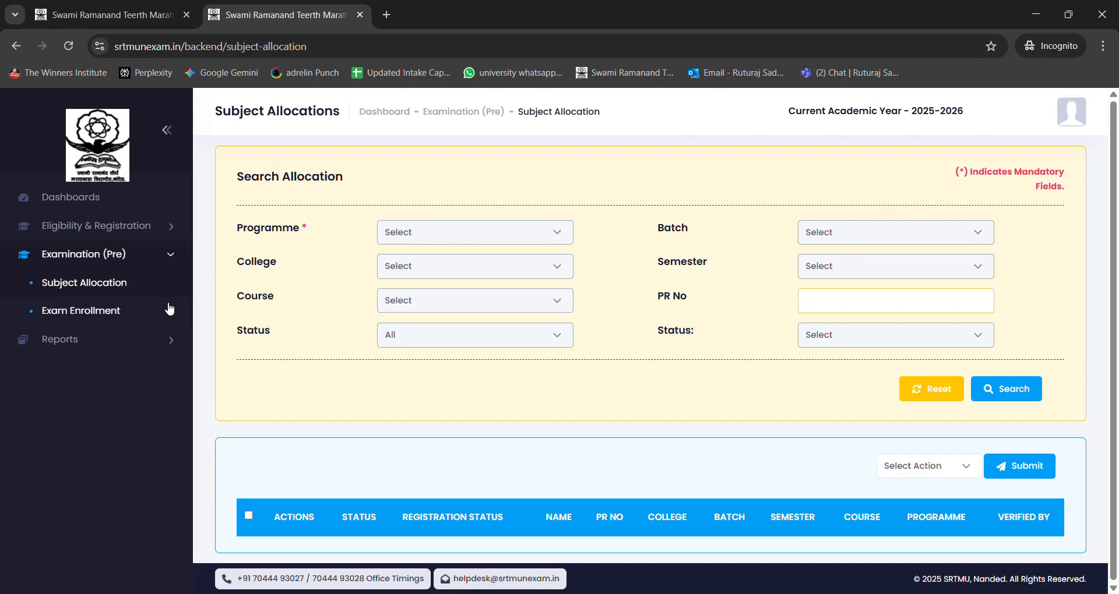
pyautogui.click(100, 317)
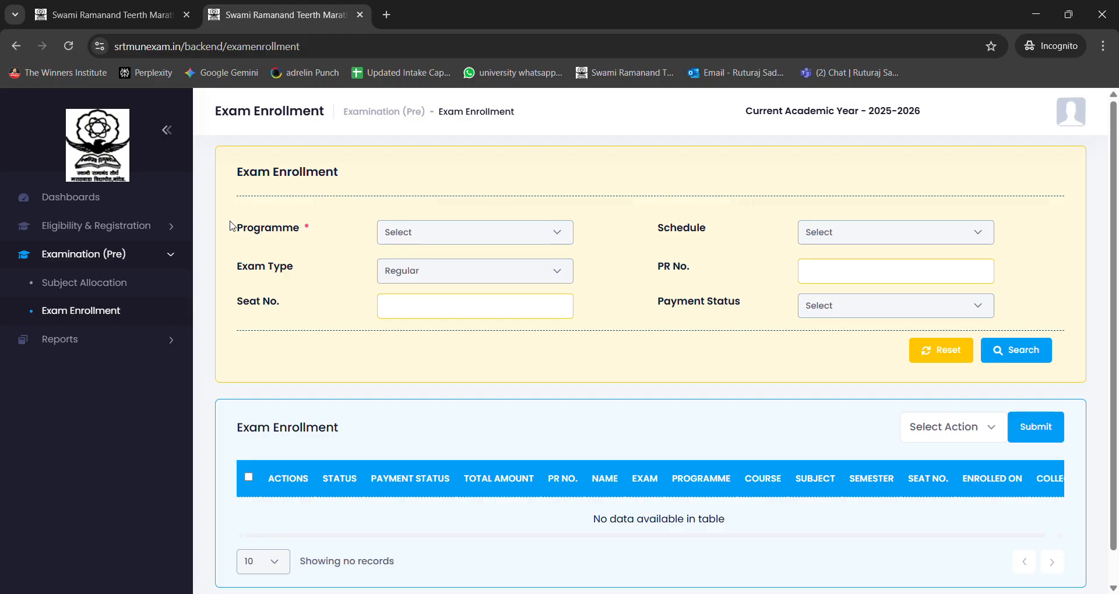
# Step: Search the exam enrollments for the FYUG programme with Regular as the exam type
pyautogui.moveTo(232, 228); pyautogui.dragTo(339, 231)
pyautogui.click(338, 235)
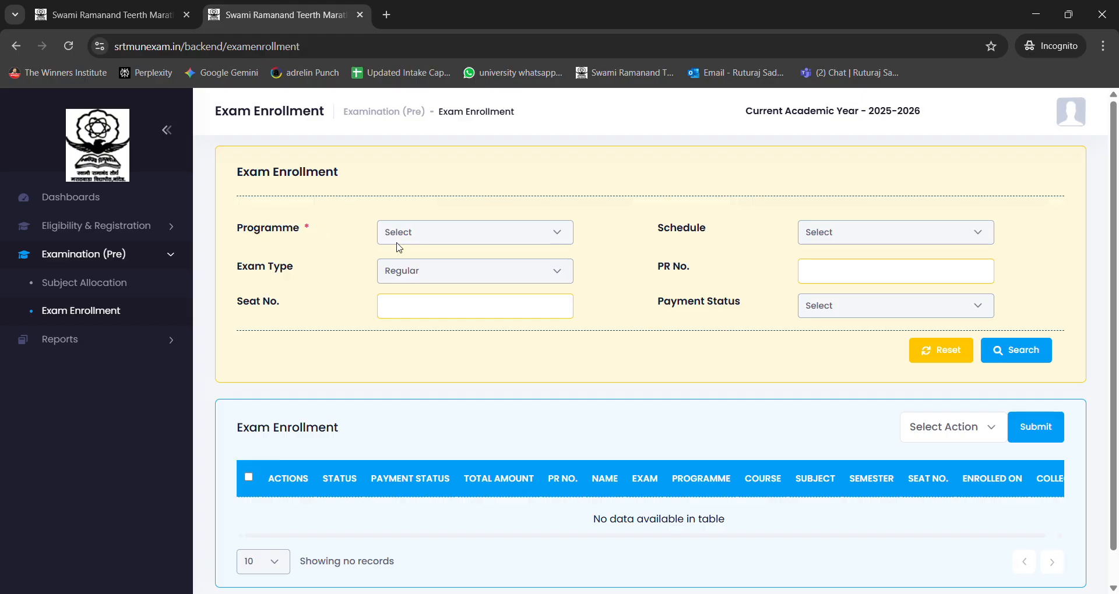
pyautogui.click(537, 245)
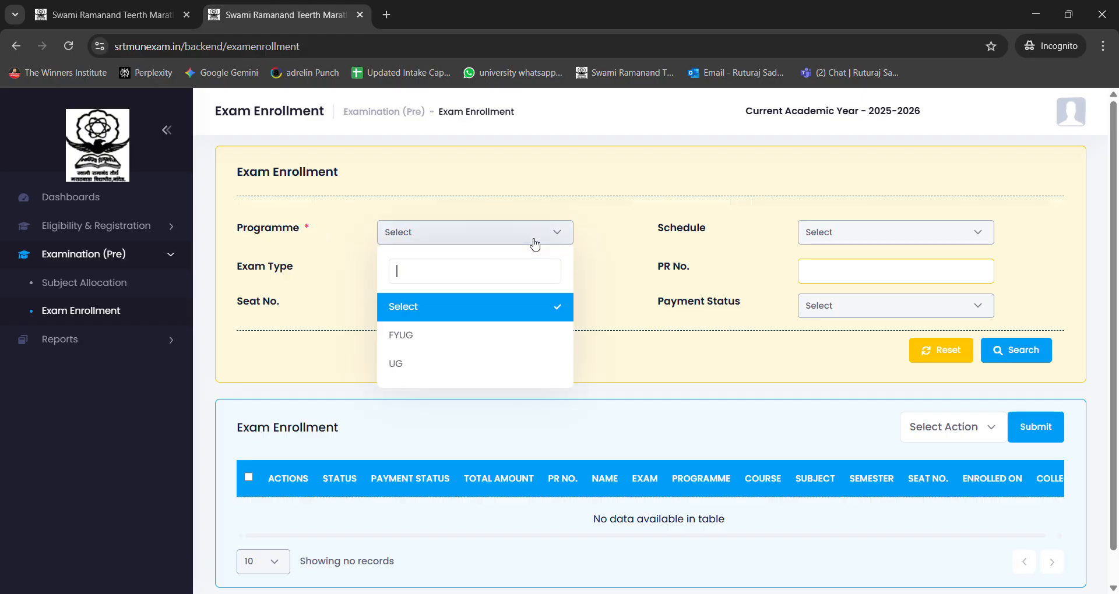
pyautogui.click(495, 341)
pyautogui.click(466, 242)
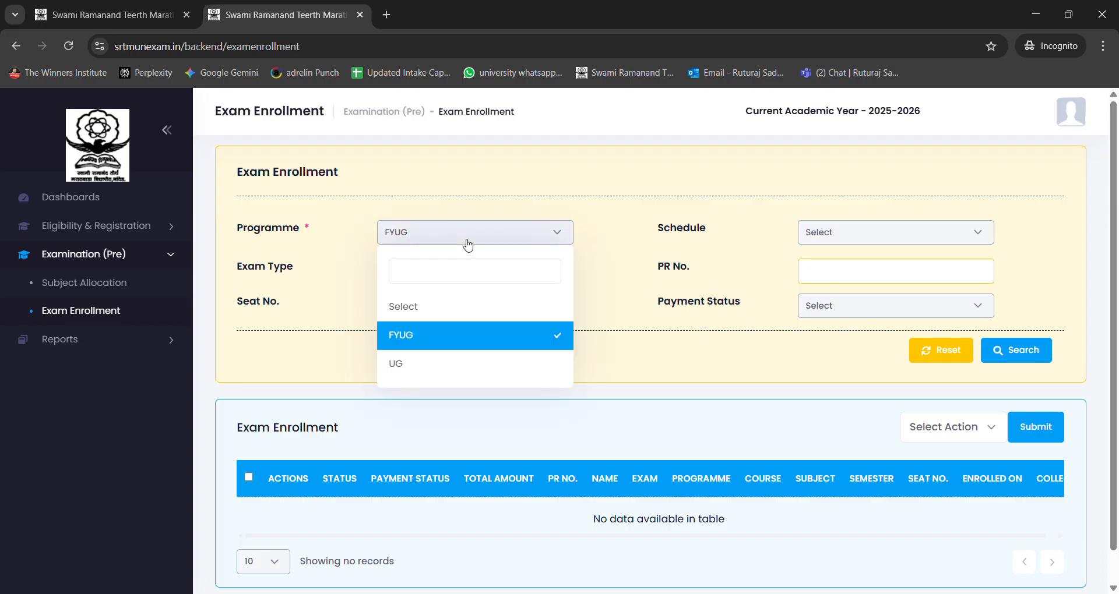
pyautogui.click(479, 340)
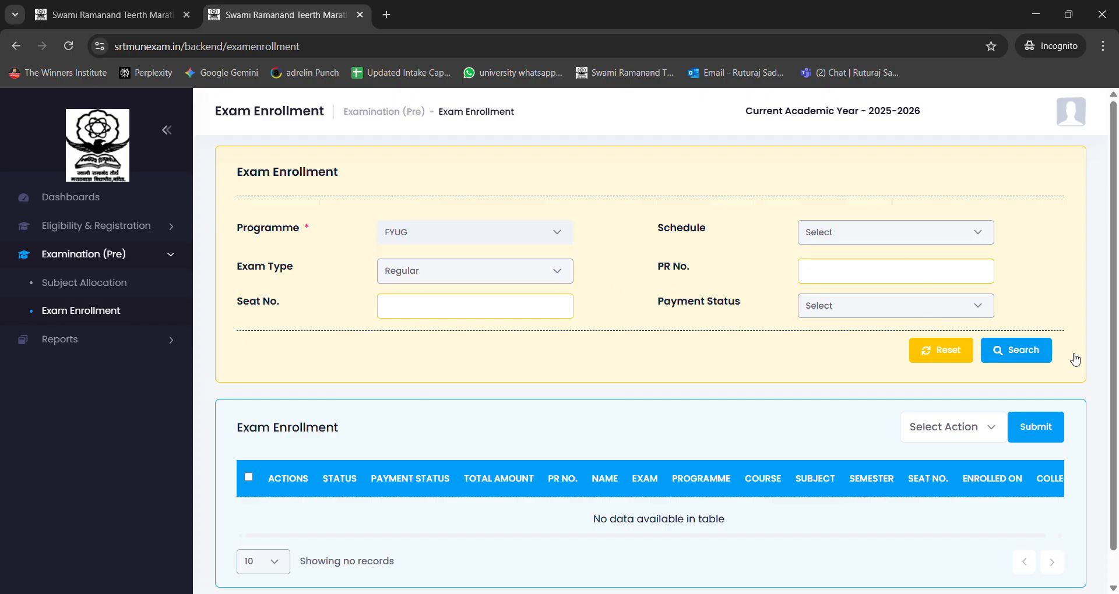
pyautogui.click(1009, 351)
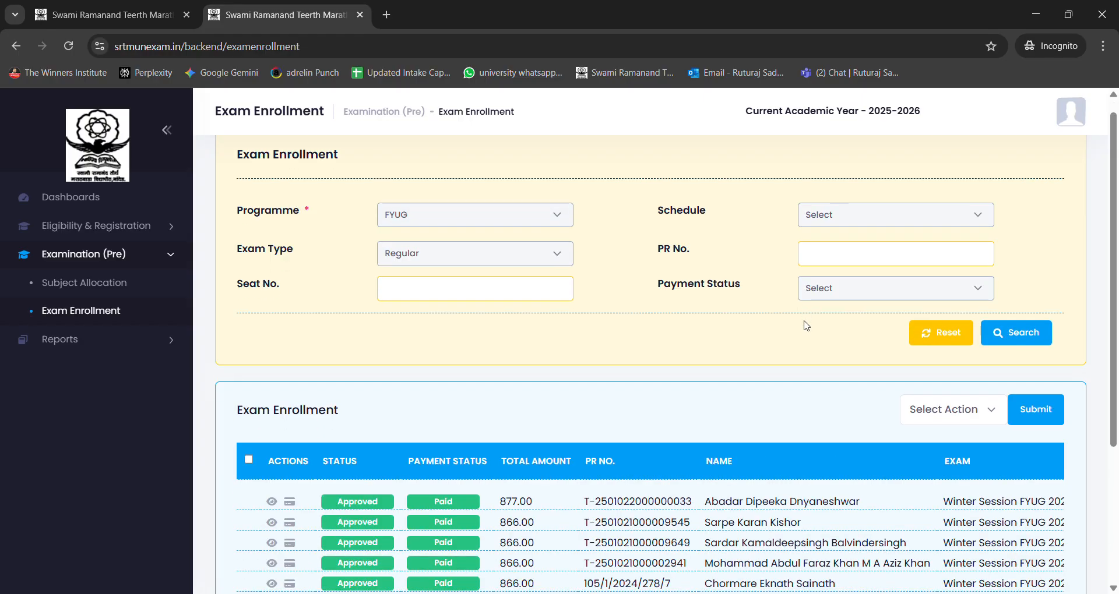
# Step: Set the exam enrollment list to show 300 records per page
pyautogui.scroll(-4, 809, 319)
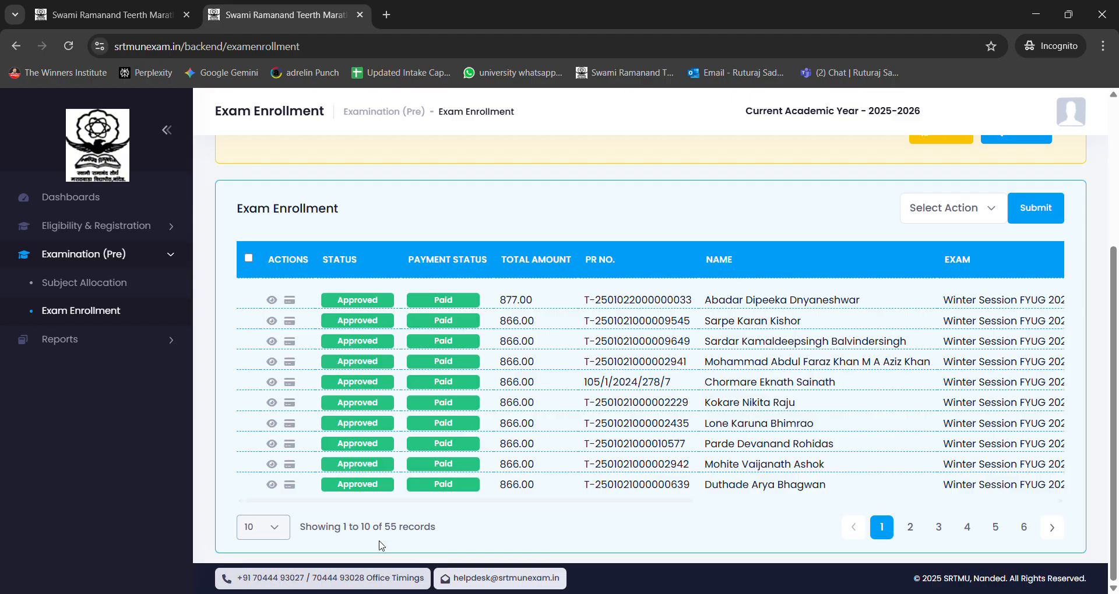
pyautogui.moveTo(359, 527); pyautogui.dragTo(447, 531)
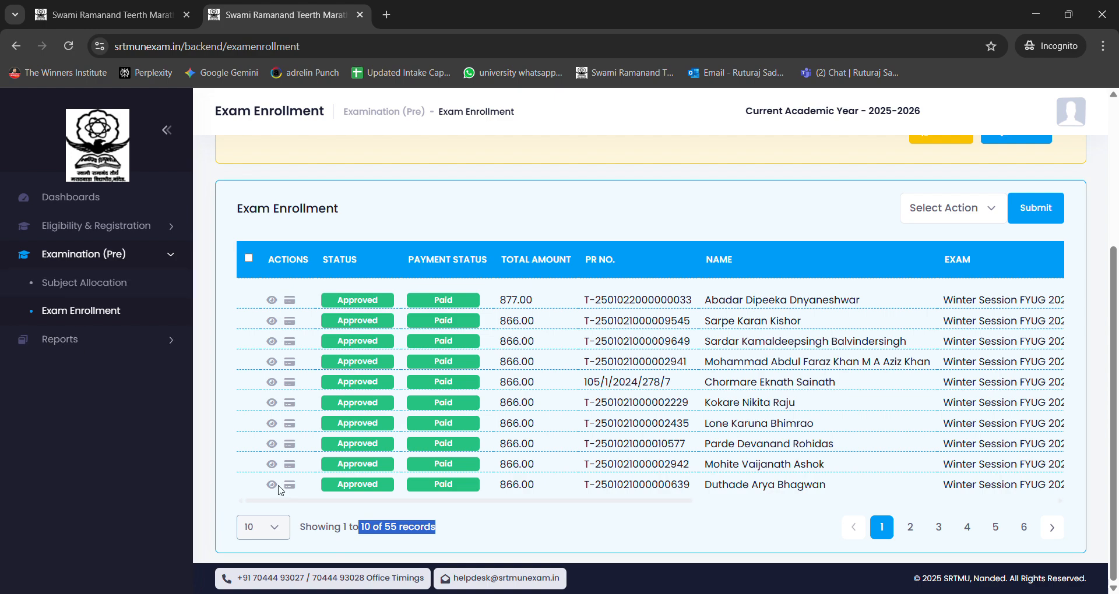
pyautogui.click(271, 532)
pyautogui.click(261, 511)
pyautogui.scroll(-2, 456, 270)
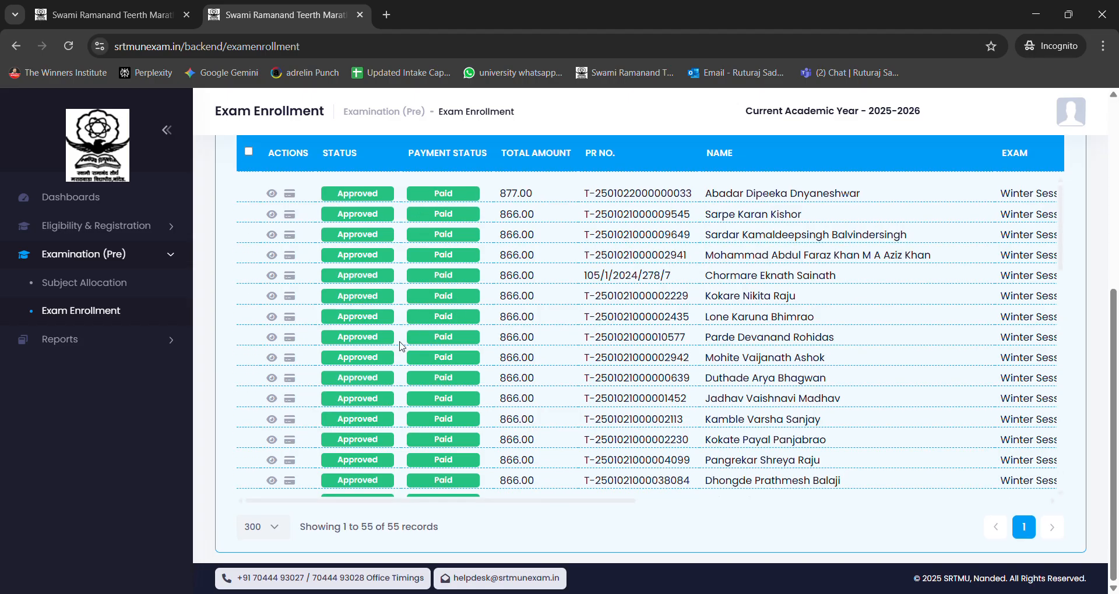
# Step: Examine the approval statuses, payment statuses and total amounts of the students in the exam enrollment list
pyautogui.doubleClick(379, 337)
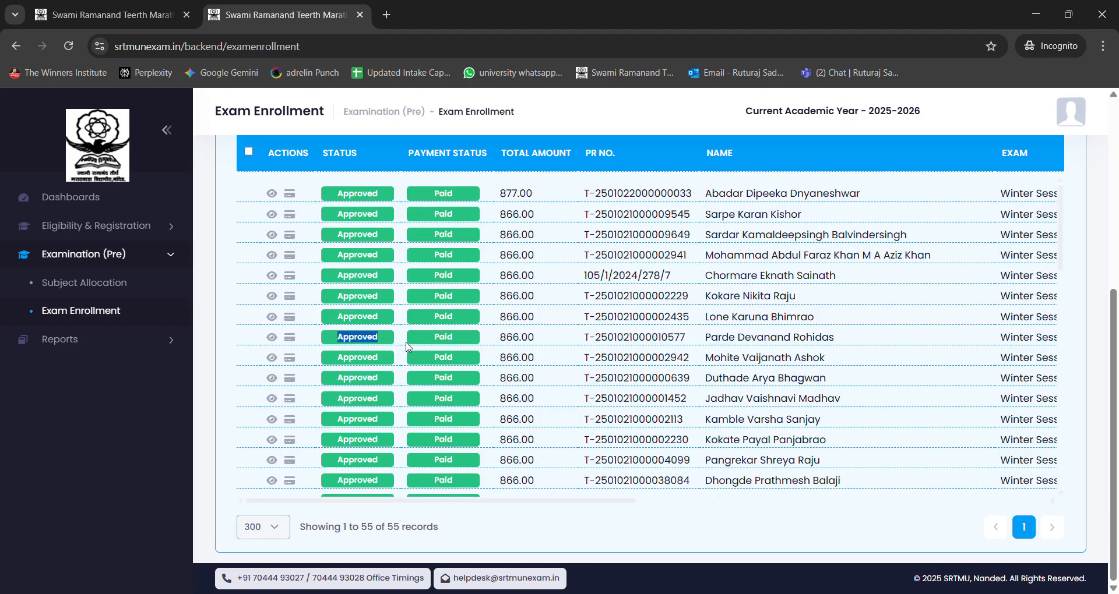
pyautogui.scroll(-2, 431, 344)
pyautogui.scroll(-5, 449, 334)
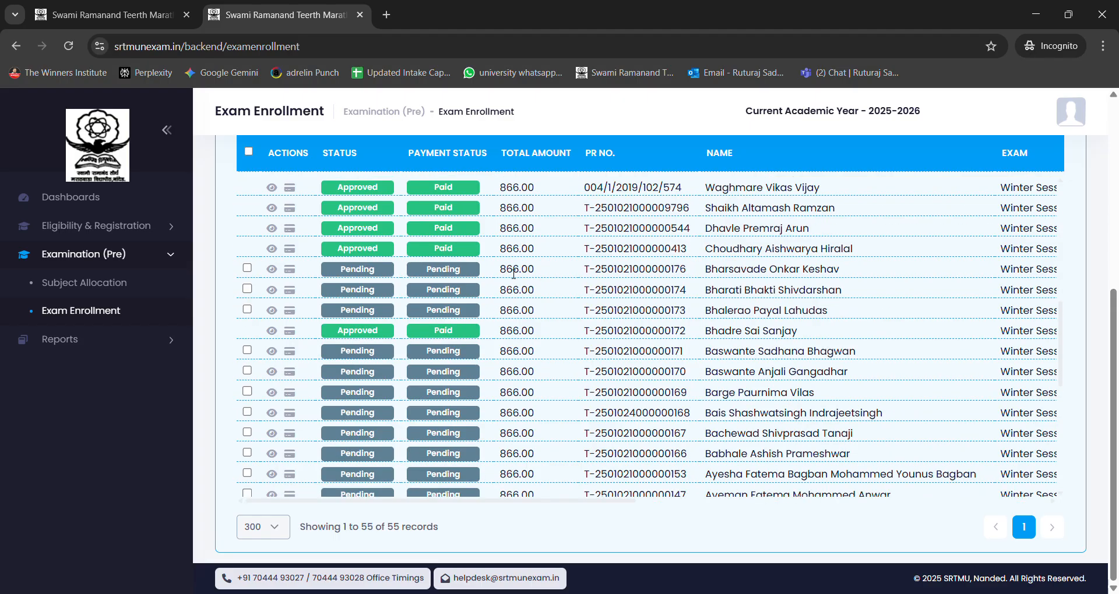
pyautogui.scroll(5, 510, 275)
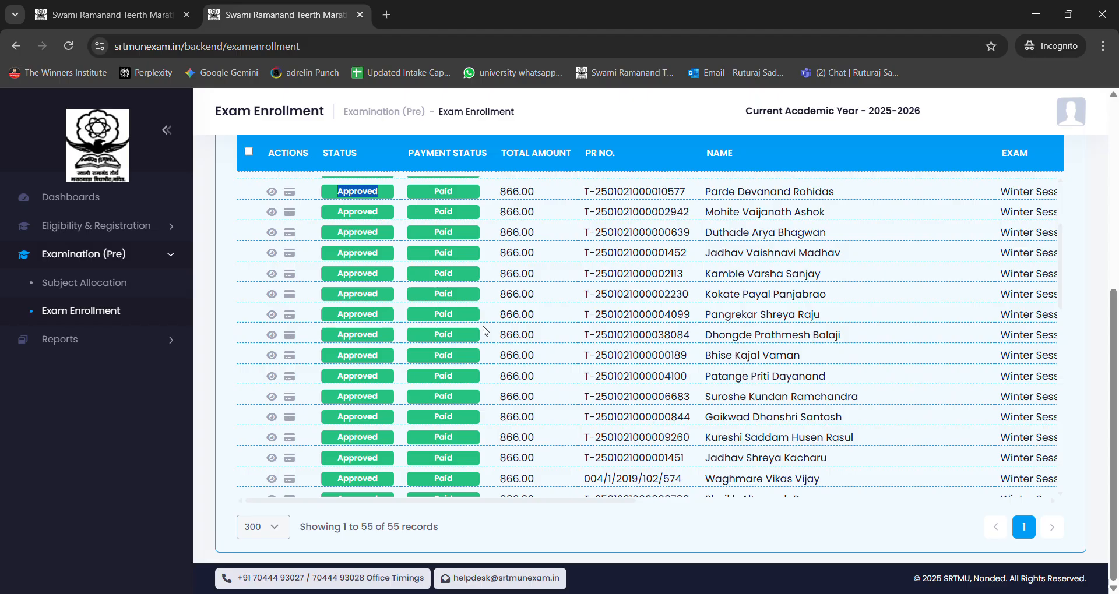
pyautogui.click(490, 300)
pyautogui.moveTo(535, 274); pyautogui.dragTo(492, 275)
pyautogui.click(498, 290)
pyautogui.scroll(-5, 568, 358)
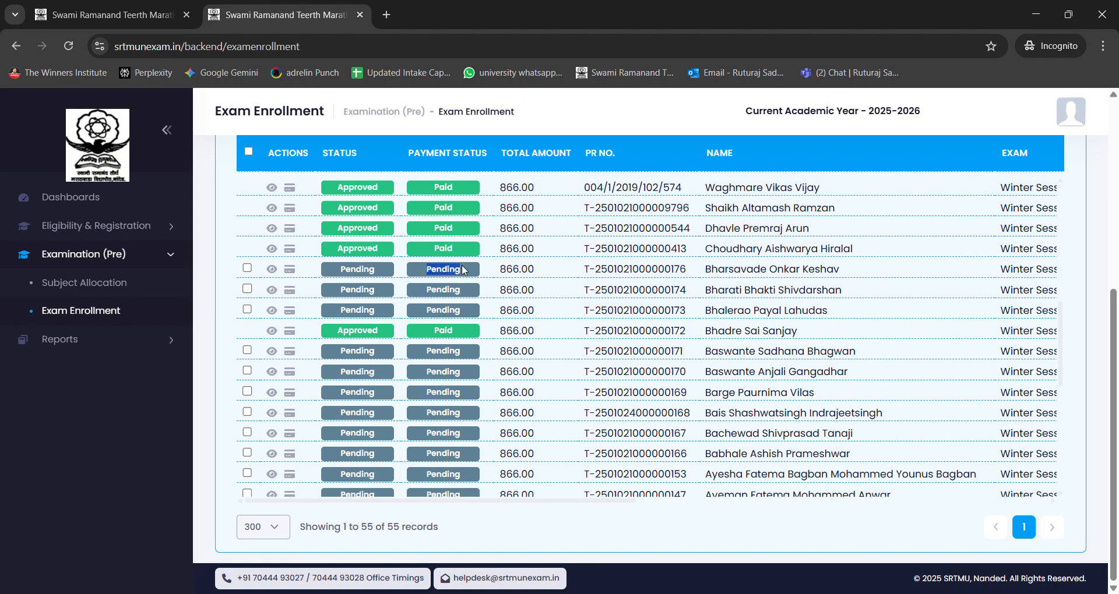
pyautogui.scroll(1, 526, 279)
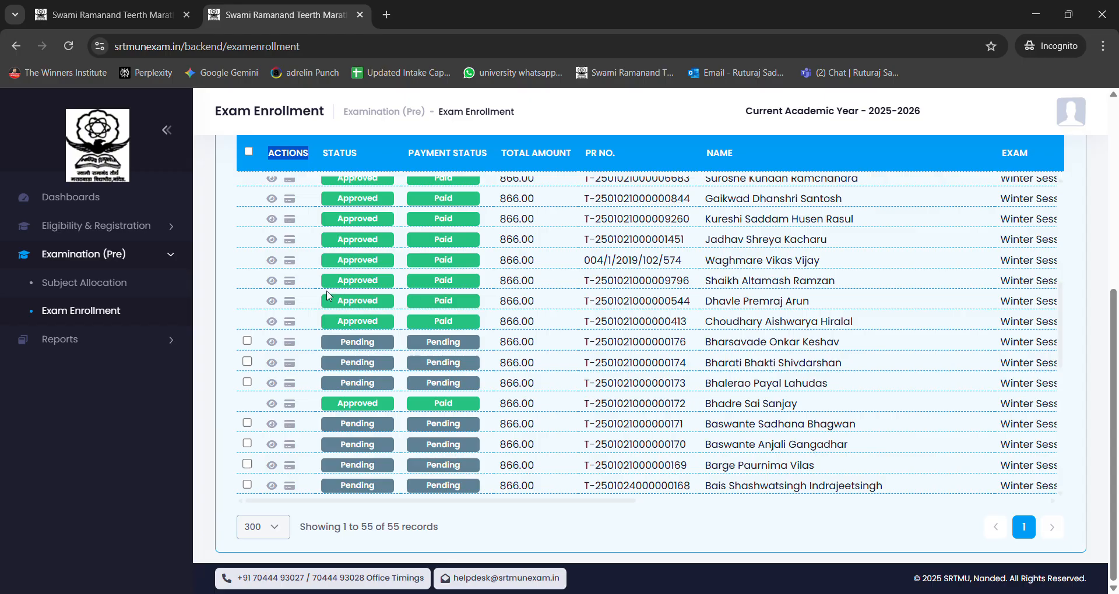
# Step: Open the amount of an approved, paid enrollment for editing, enter 866 and close the form without saving
pyautogui.click(296, 283)
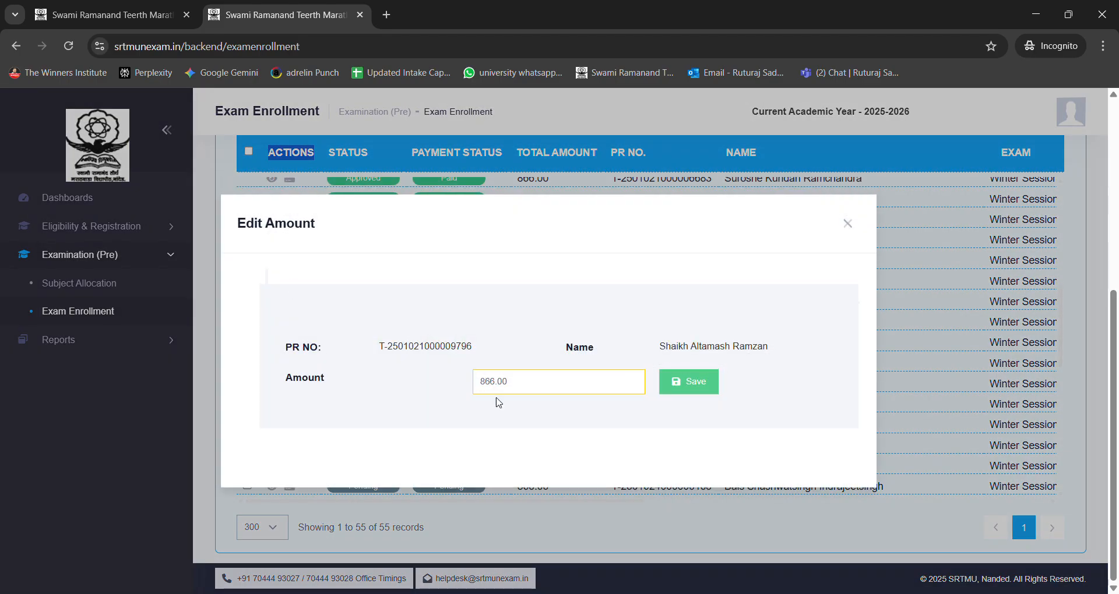
pyautogui.click(515, 389)
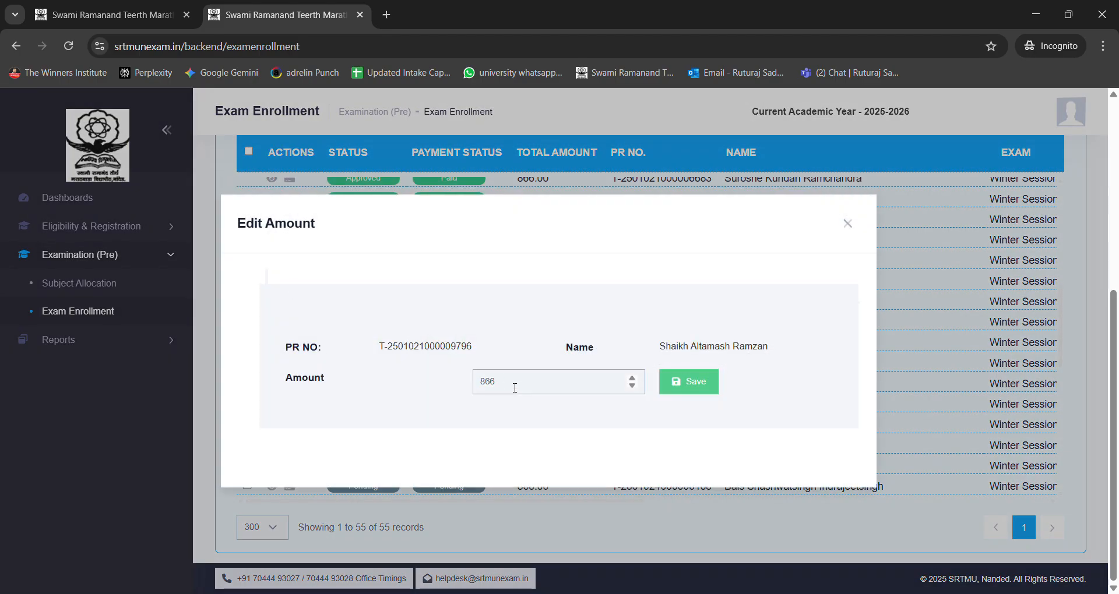
pyautogui.write('8')
pyautogui.click(855, 223)
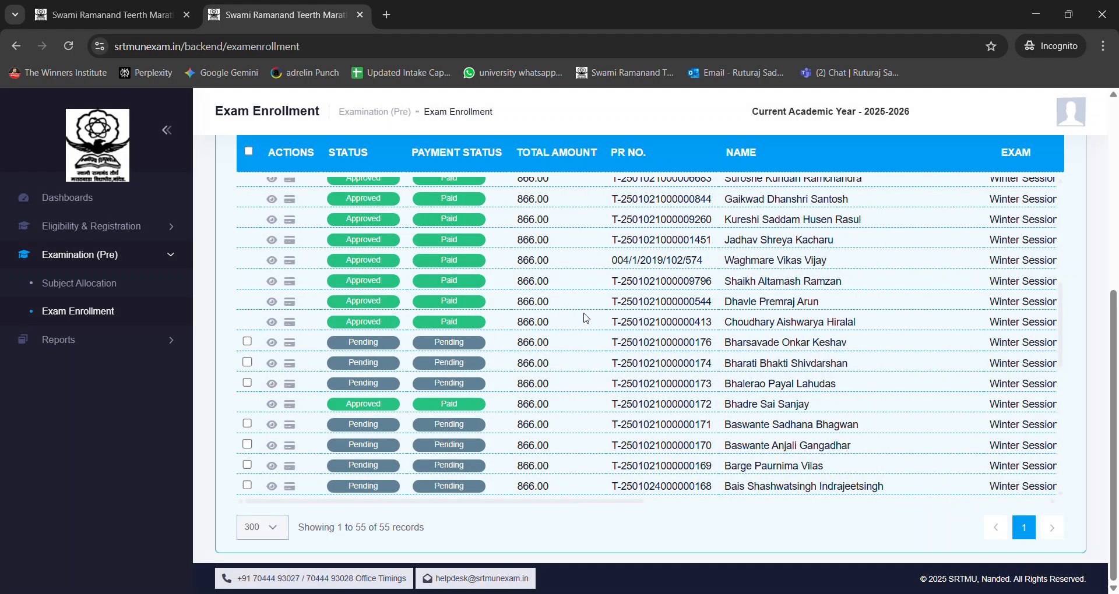
# Step: Find the pending enrollments in the list and mark two of them individually
pyautogui.scroll(-5, 586, 318)
pyautogui.scroll(-8, 586, 318)
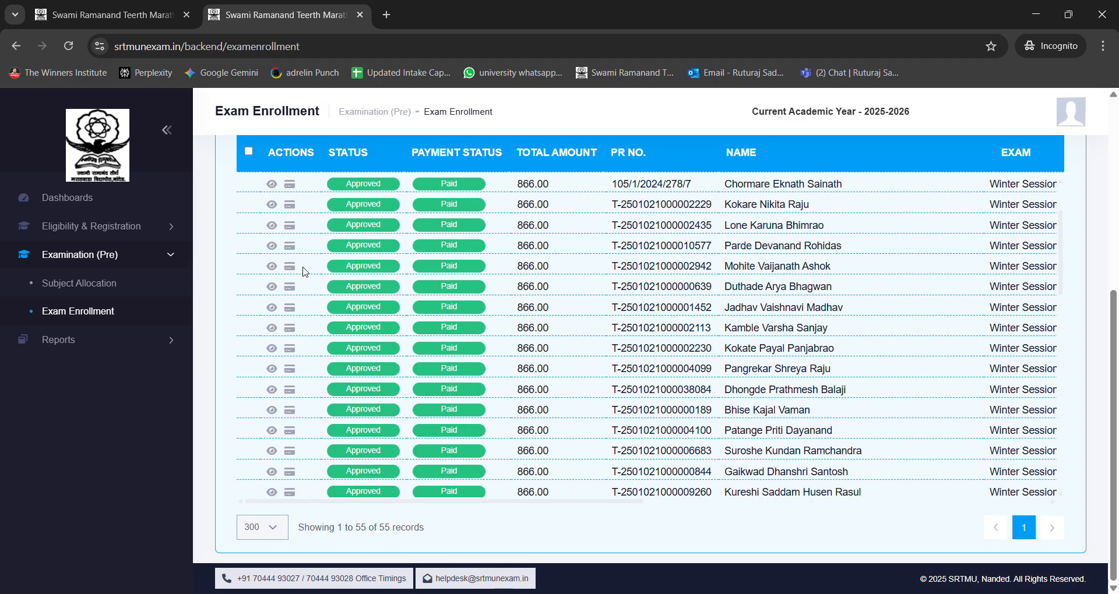
pyautogui.scroll(8, 424, 332)
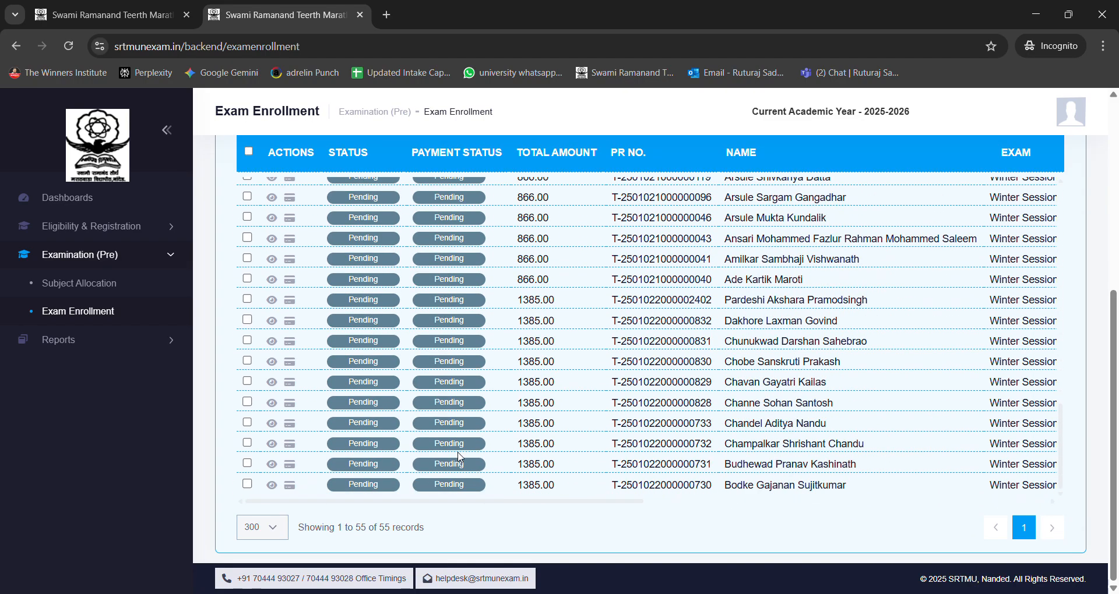
pyautogui.scroll(4, 410, 383)
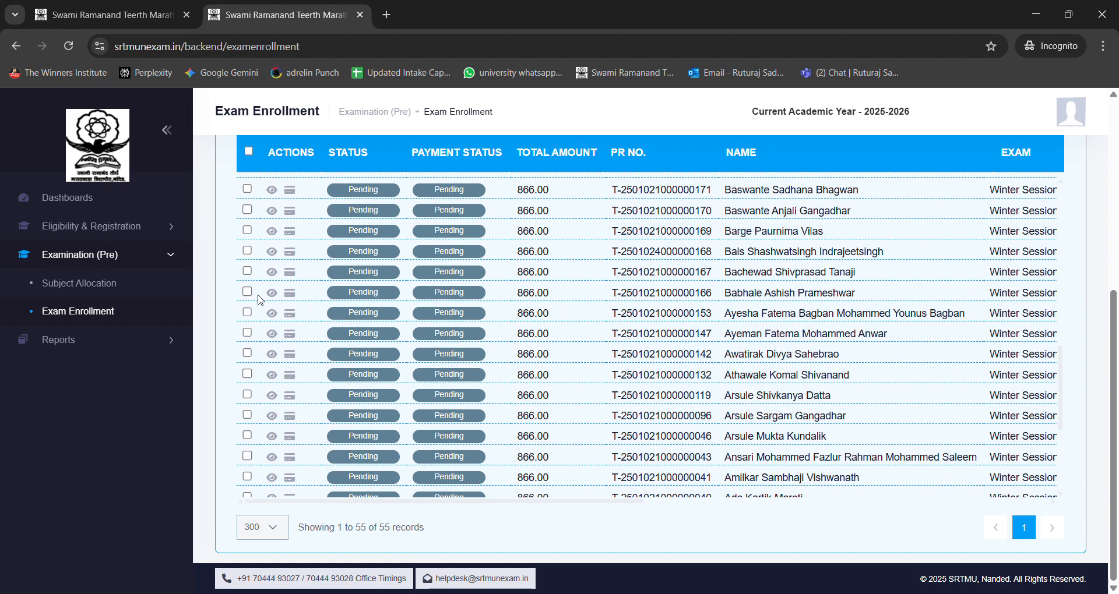
pyautogui.click(247, 252)
pyautogui.click(247, 230)
pyautogui.scroll(8, 267, 378)
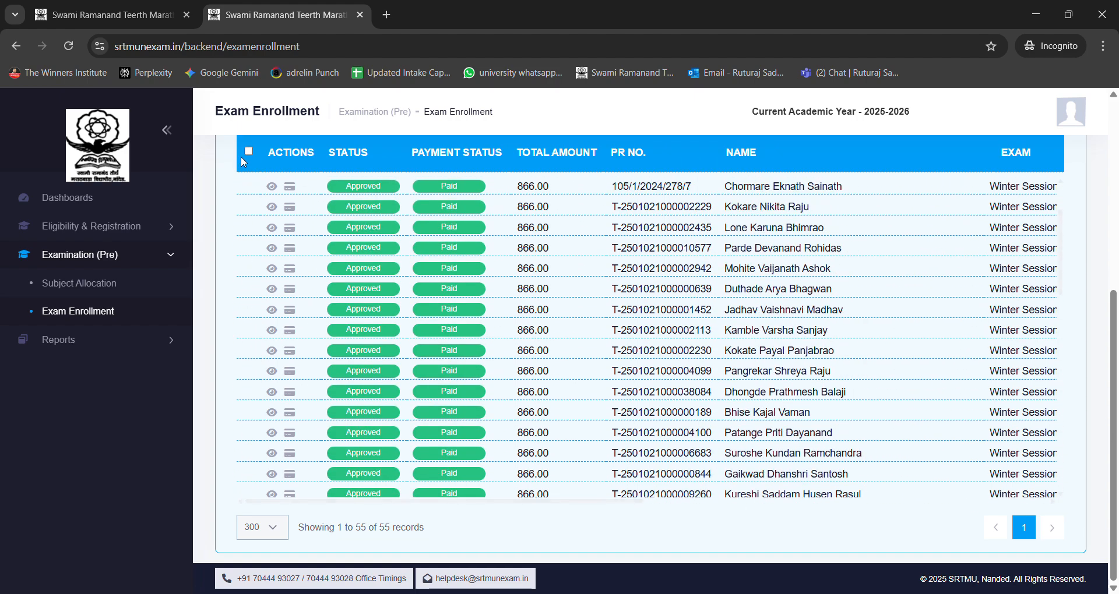
# Step: Select all pending enrollments in the list at once and check which students are marked
pyautogui.click(248, 151)
pyautogui.scroll(6, 677, 377)
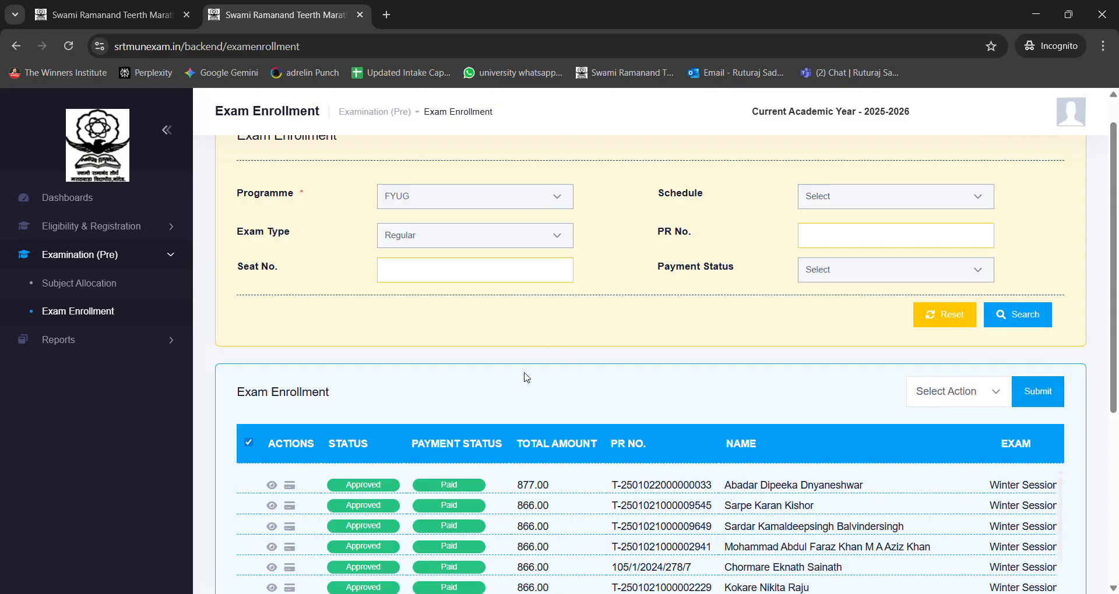
pyautogui.scroll(-1, 664, 261)
pyautogui.scroll(-2, 472, 286)
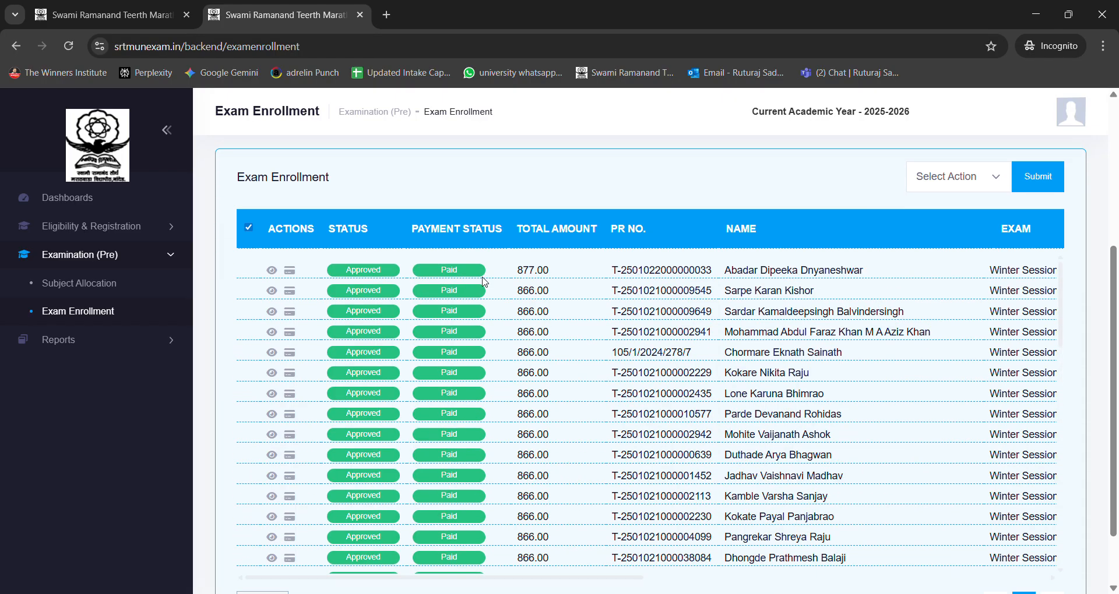
pyautogui.scroll(-1, 562, 175)
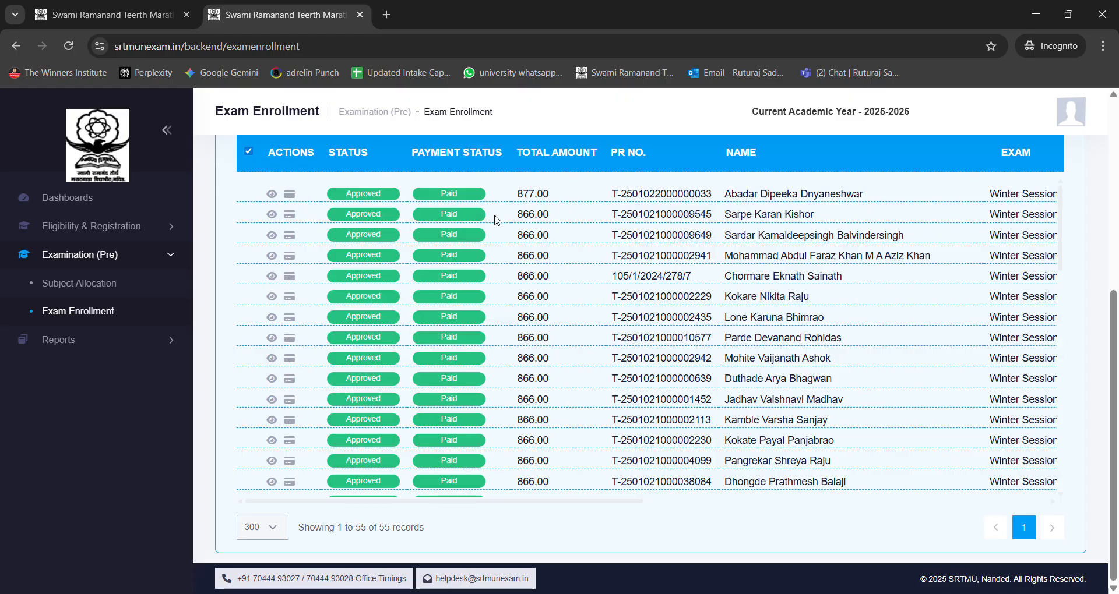
pyautogui.scroll(-5, 524, 218)
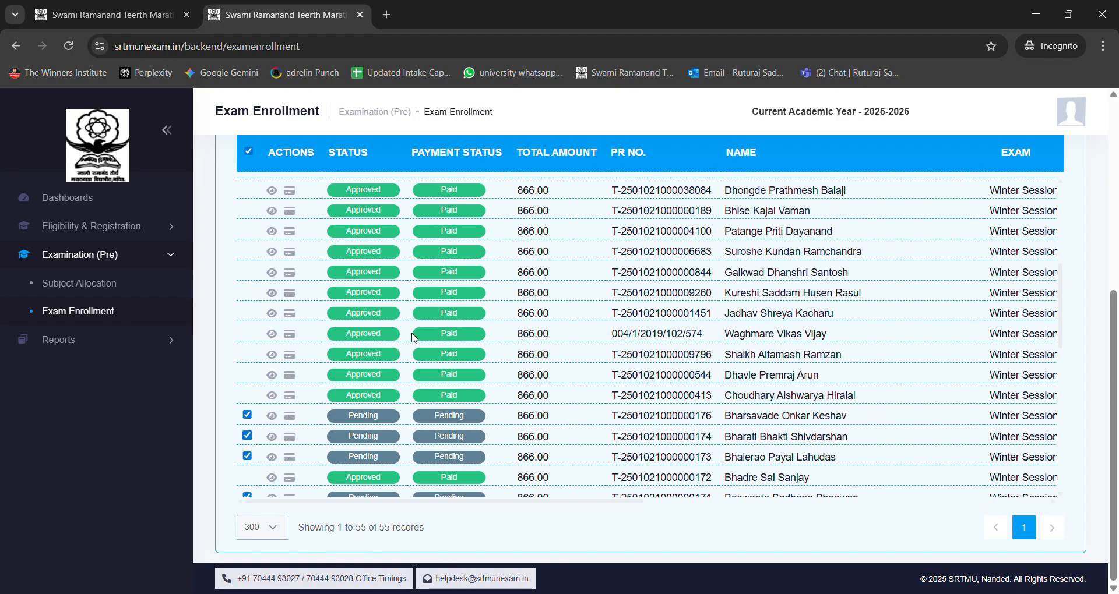
# Step: Check the marked pending enrollments and their total amounts, and clear the selection of all students in the list
pyautogui.scroll(-10, 550, 359)
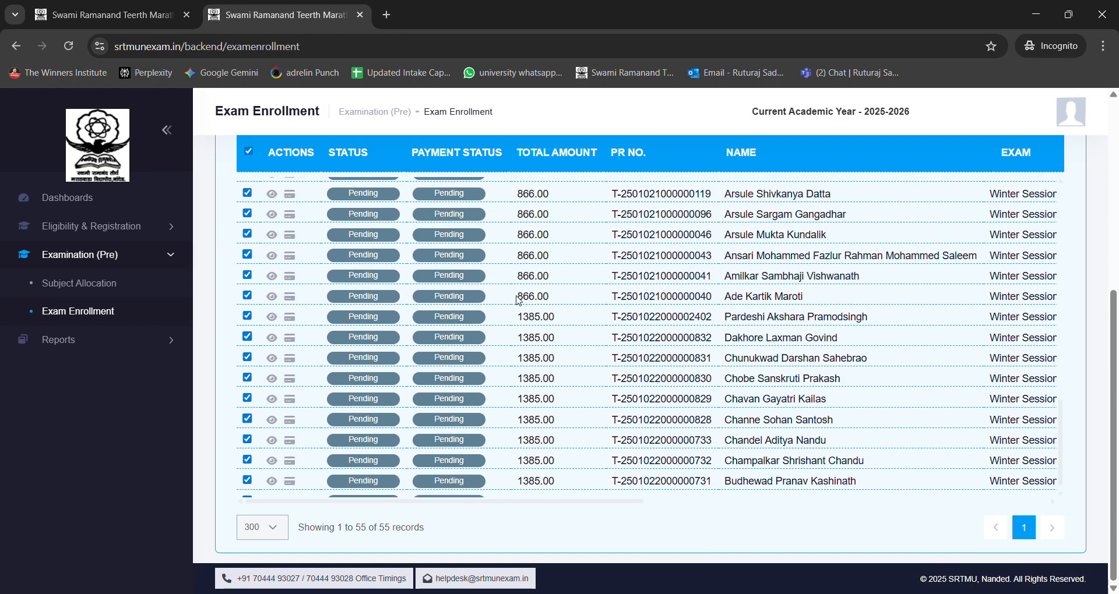
pyautogui.doubleClick(545, 317)
pyautogui.click(566, 325)
pyautogui.scroll(5, 559, 332)
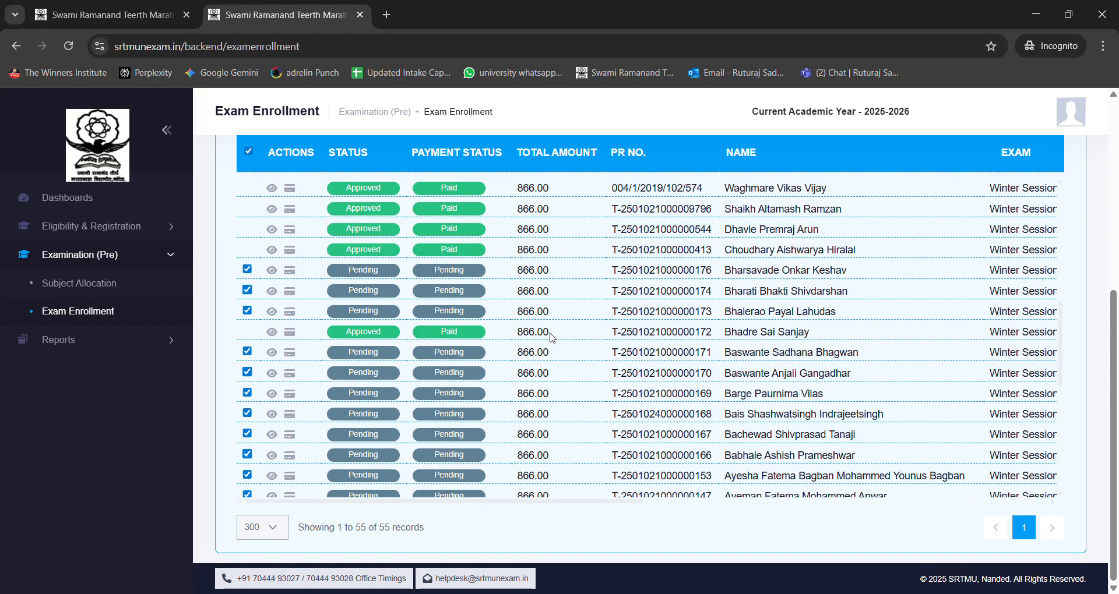
pyautogui.scroll(2, 547, 323)
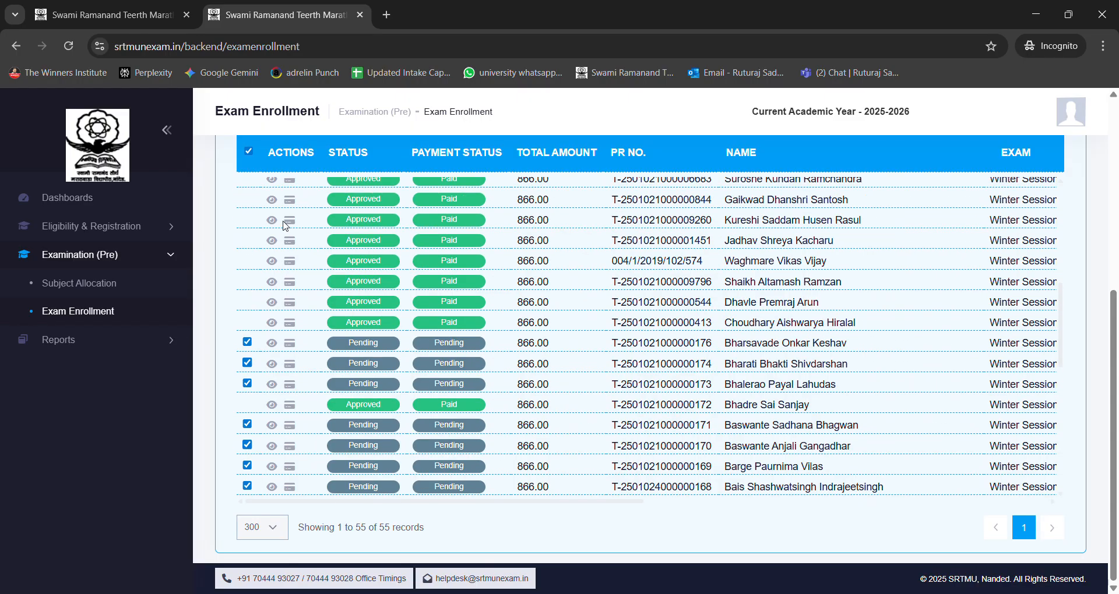
pyautogui.click(248, 151)
pyautogui.scroll(-8, 513, 362)
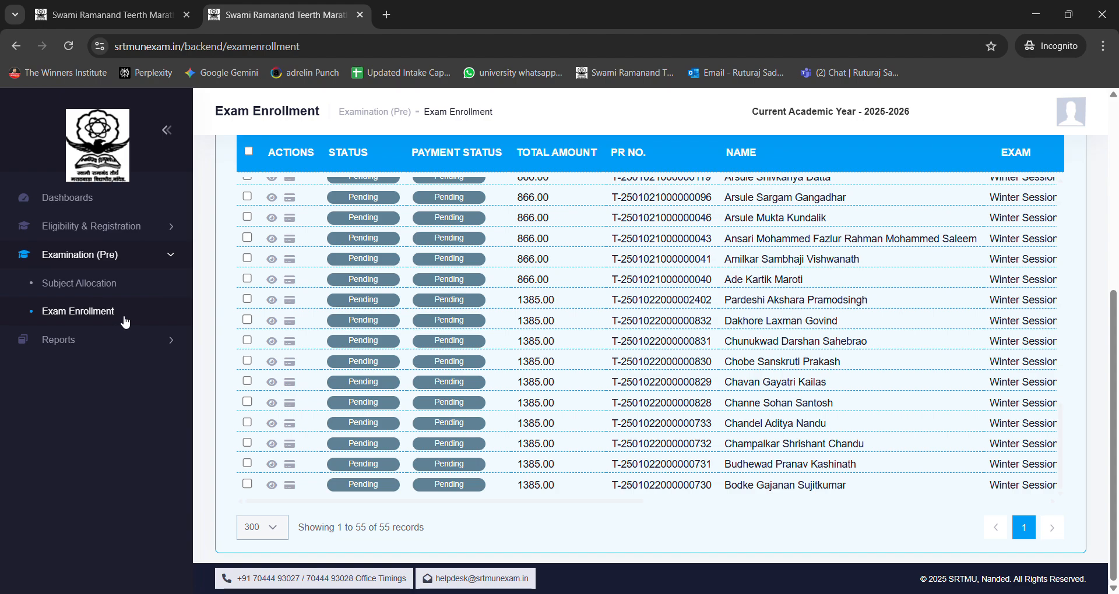
# Step: Return to the dashboard and view the notice board, upcoming events and expiring events
pyautogui.scroll(5, 168, 355)
pyautogui.scroll(-5, 408, 374)
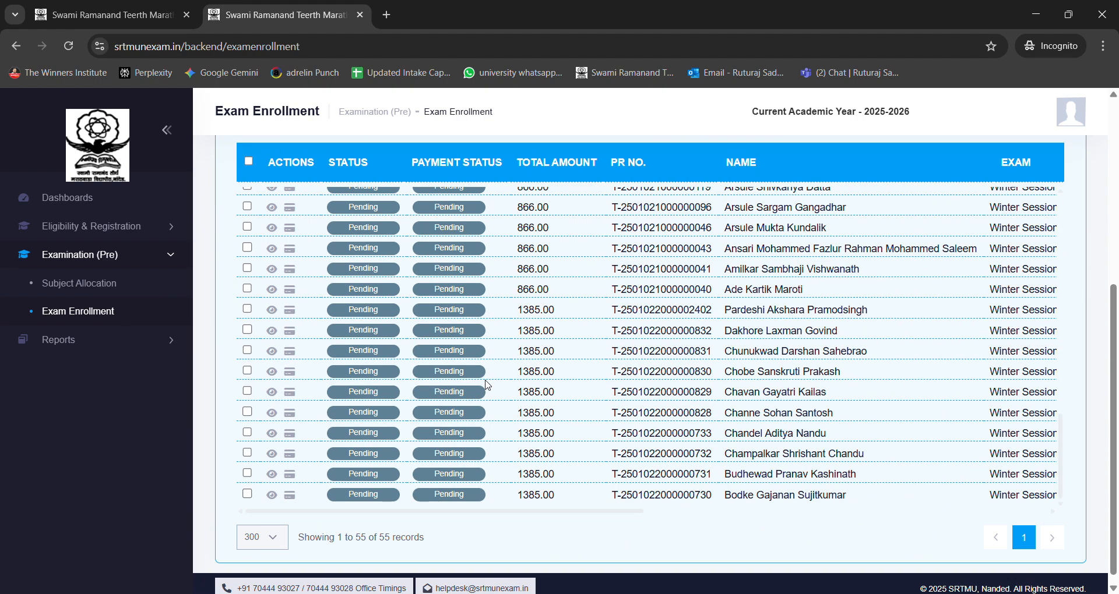
pyautogui.scroll(5, 595, 217)
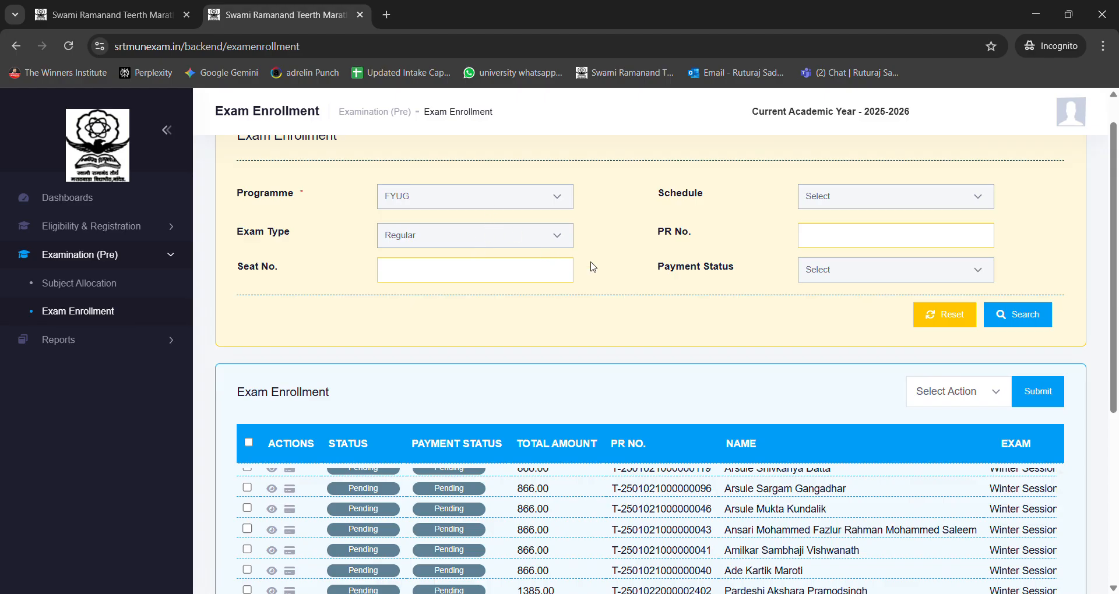
pyautogui.scroll(-5, 650, 290)
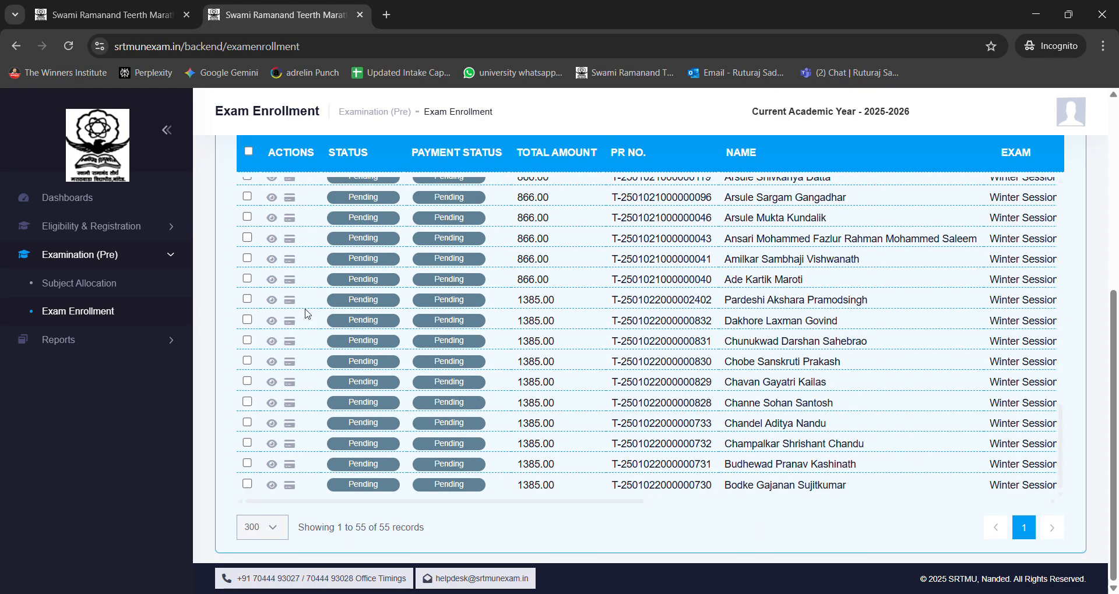
pyautogui.click(55, 200)
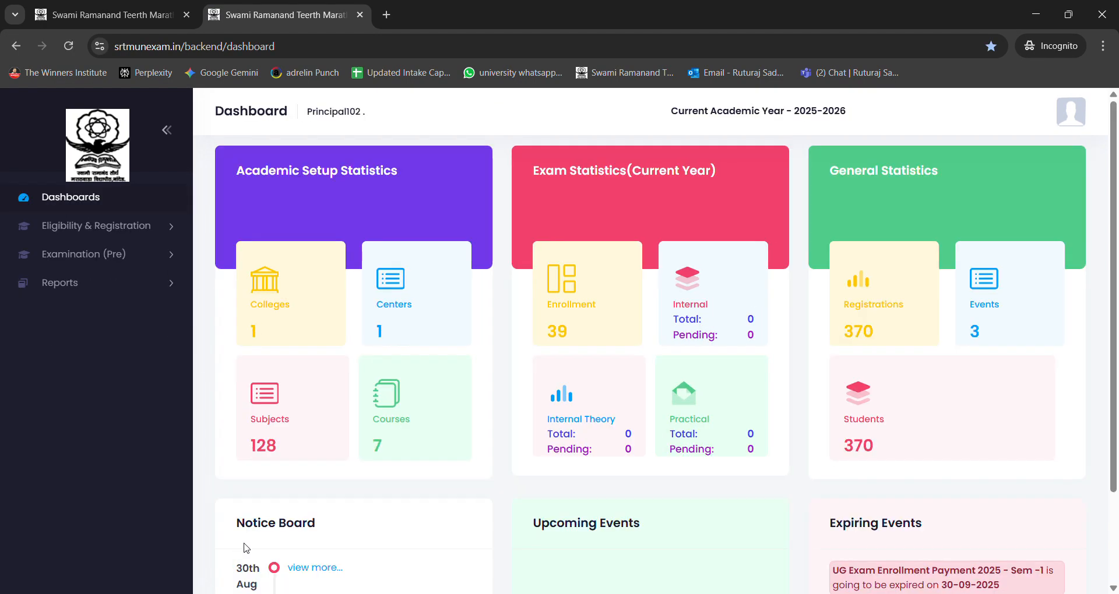
pyautogui.scroll(-5, 317, 364)
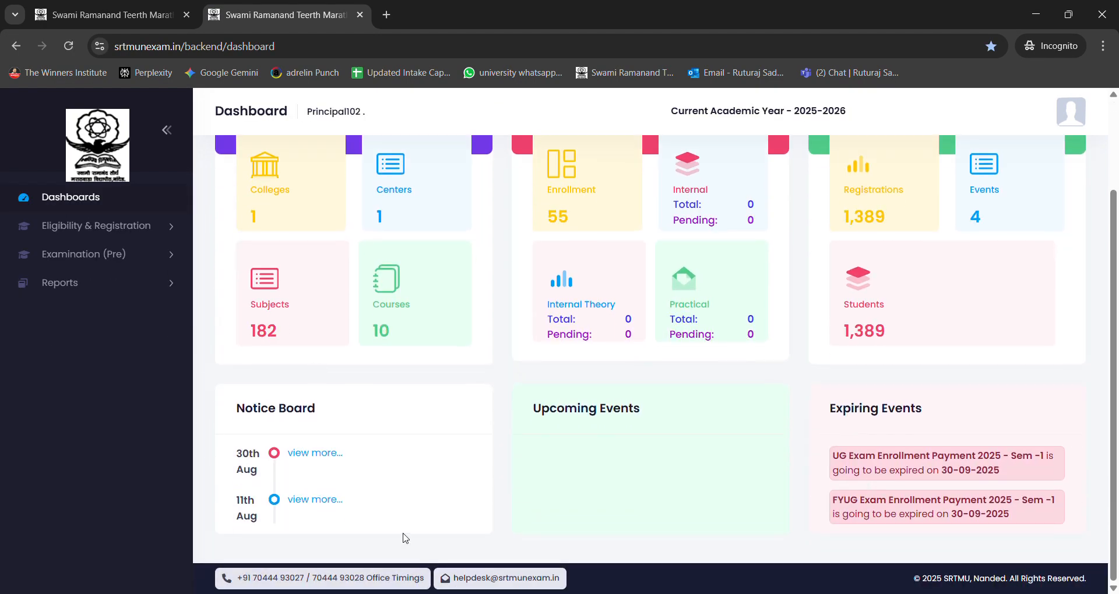